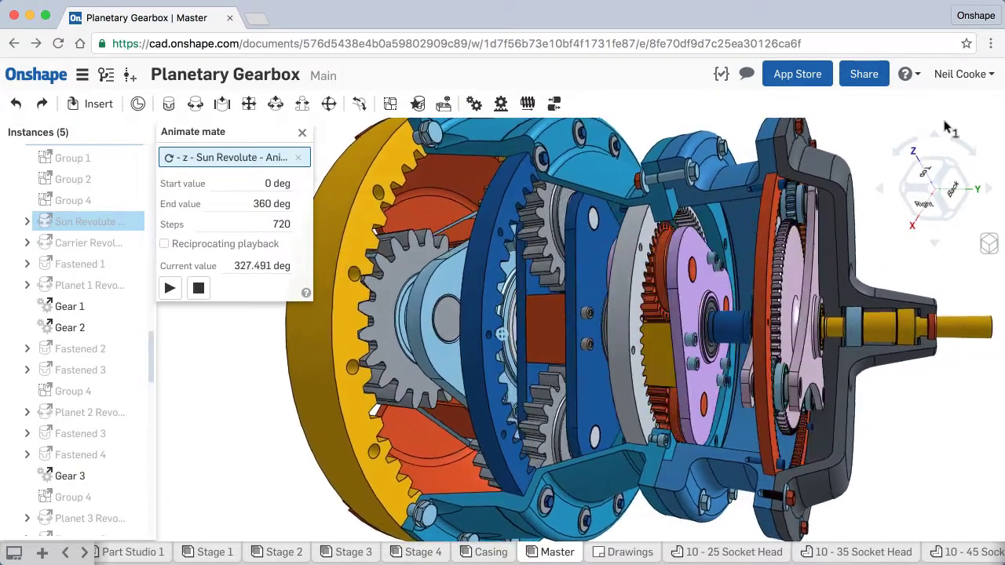
# - In account preferences, set view manipulation to SolidWorks and save it
pyautogui.click(962, 74)
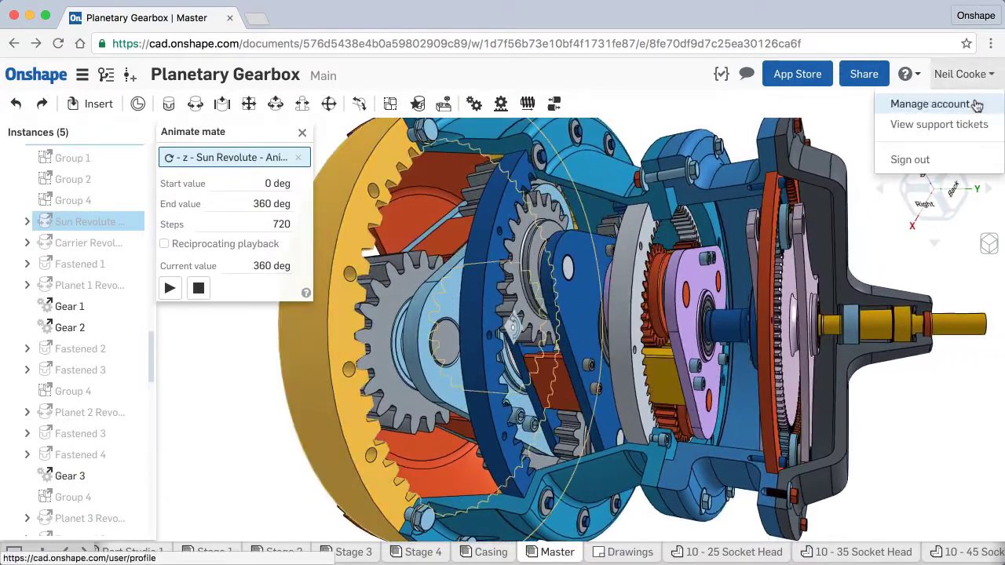
pyautogui.click(980, 110)
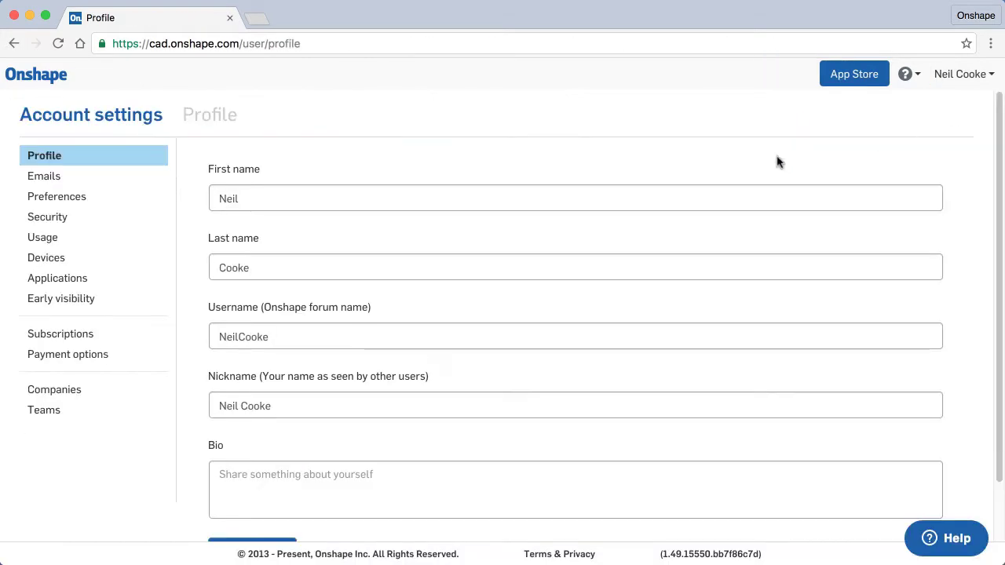
pyautogui.click(147, 207)
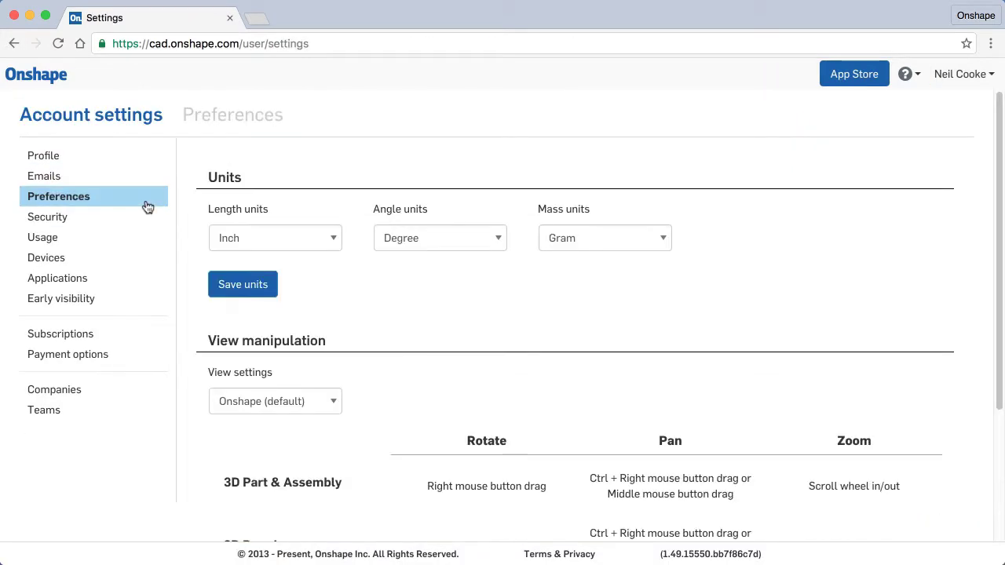
pyautogui.scroll(-5, 993, 316)
pyautogui.click(338, 223)
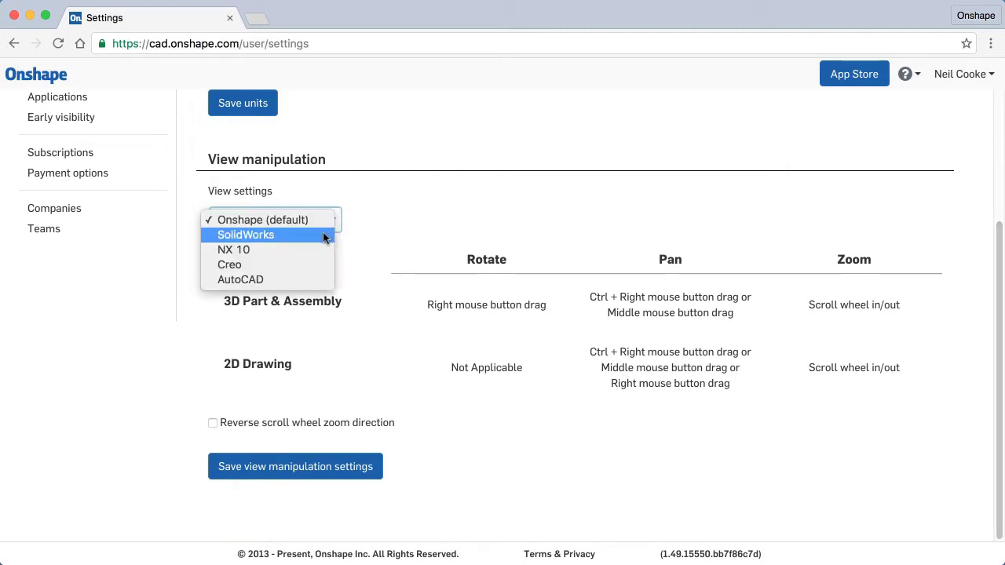
pyautogui.click(324, 235)
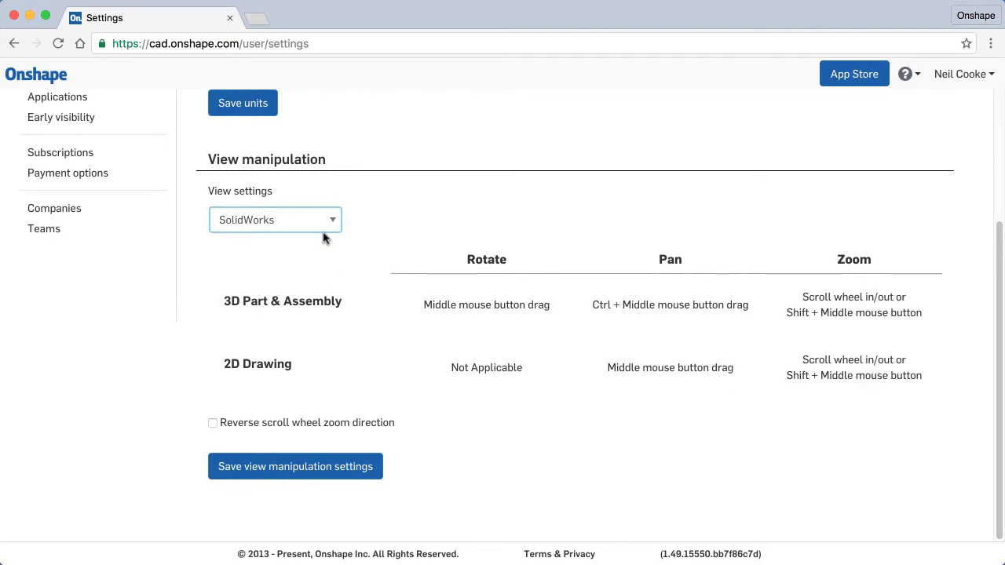
pyautogui.click(233, 467)
# - Set the length units to Millimeter and save the units
pyautogui.scroll(5, 556, 275)
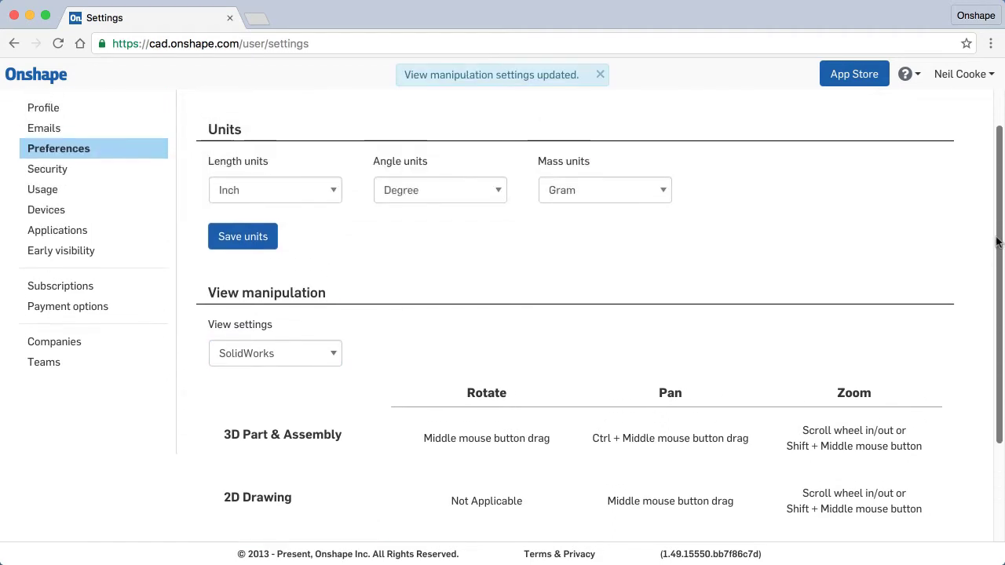
pyautogui.click(335, 226)
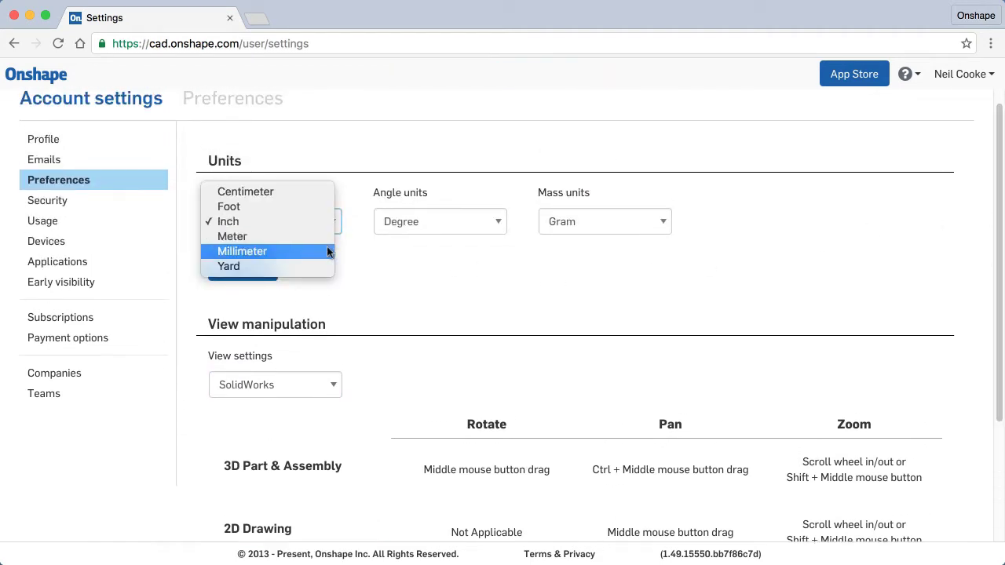
pyautogui.click(326, 249)
pyautogui.click(262, 271)
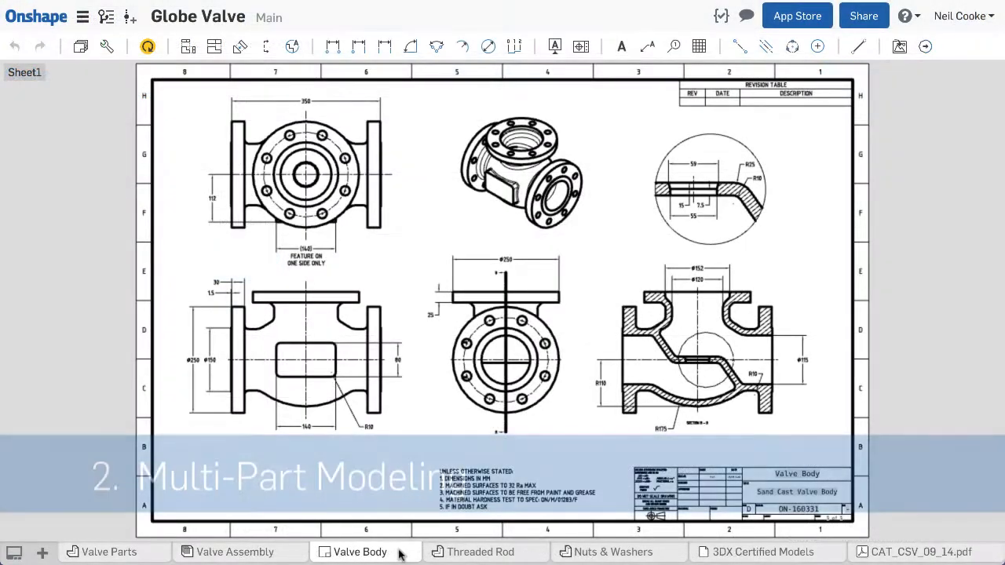
# - Open the Valve Parts part studio, highlight Valve Body and V-Plate, and box-zoom the gland and flange
pyautogui.click(294, 555)
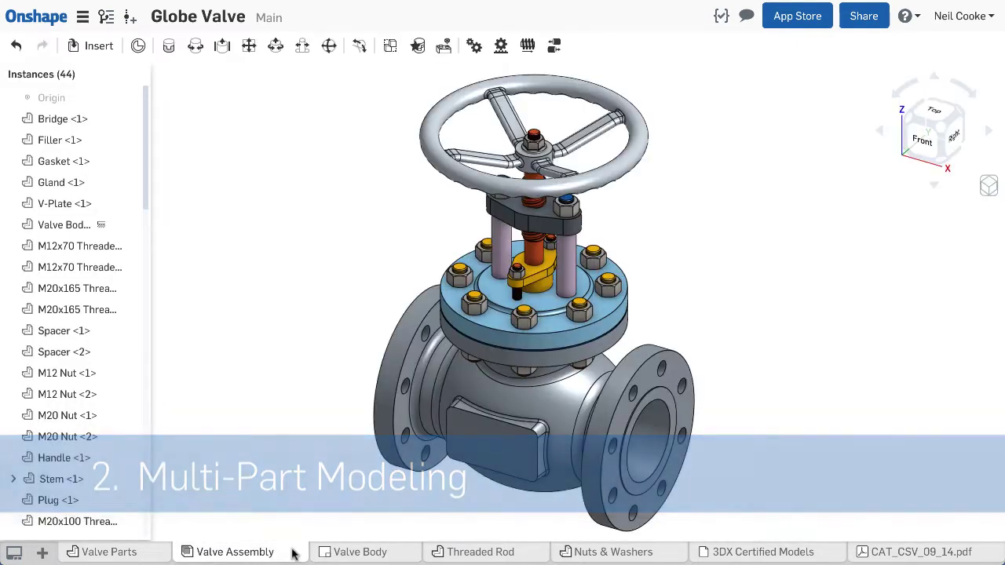
pyautogui.click(162, 556)
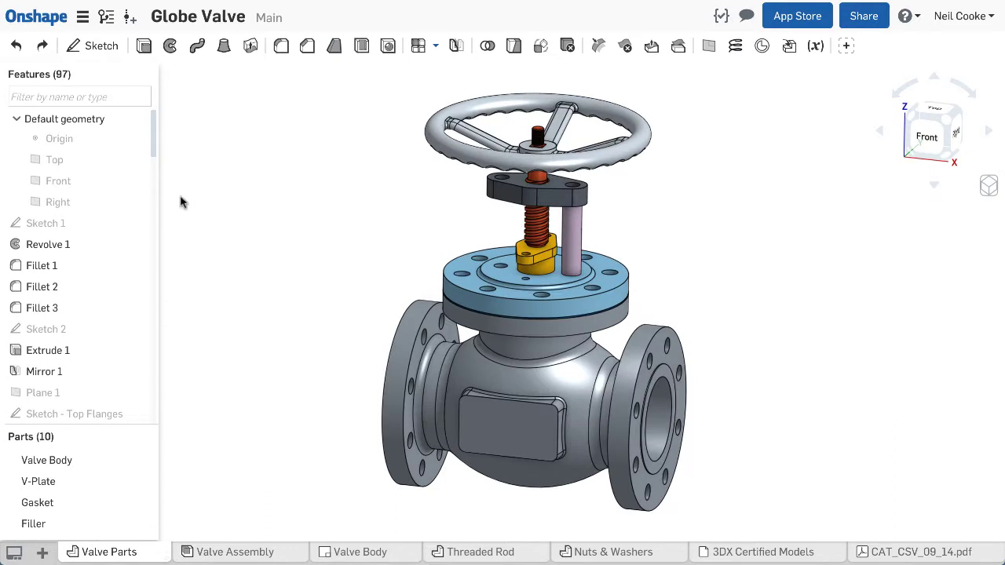
pyautogui.moveTo(154, 151); pyautogui.dragTo(154, 192)
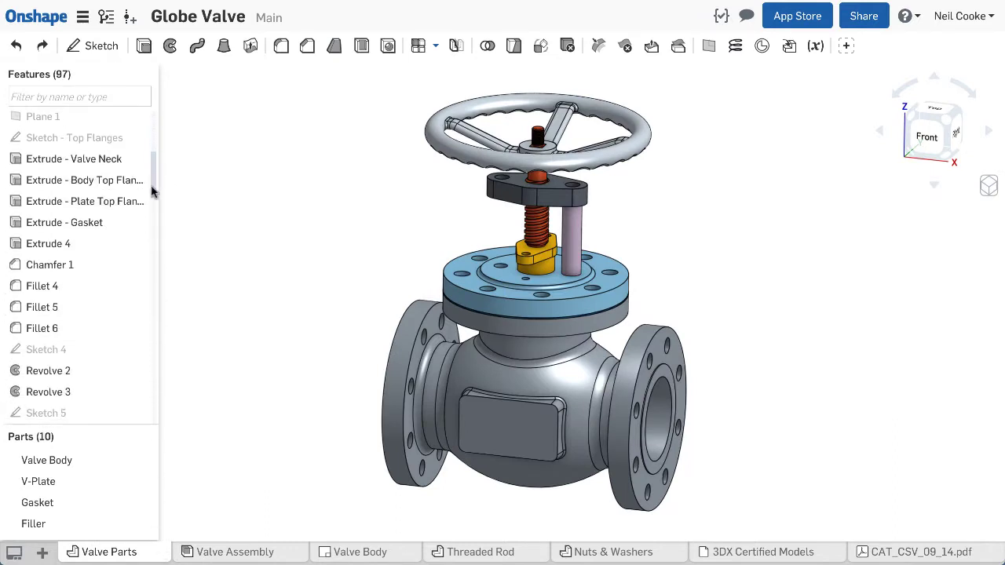
pyautogui.click(118, 461)
pyautogui.click(115, 481)
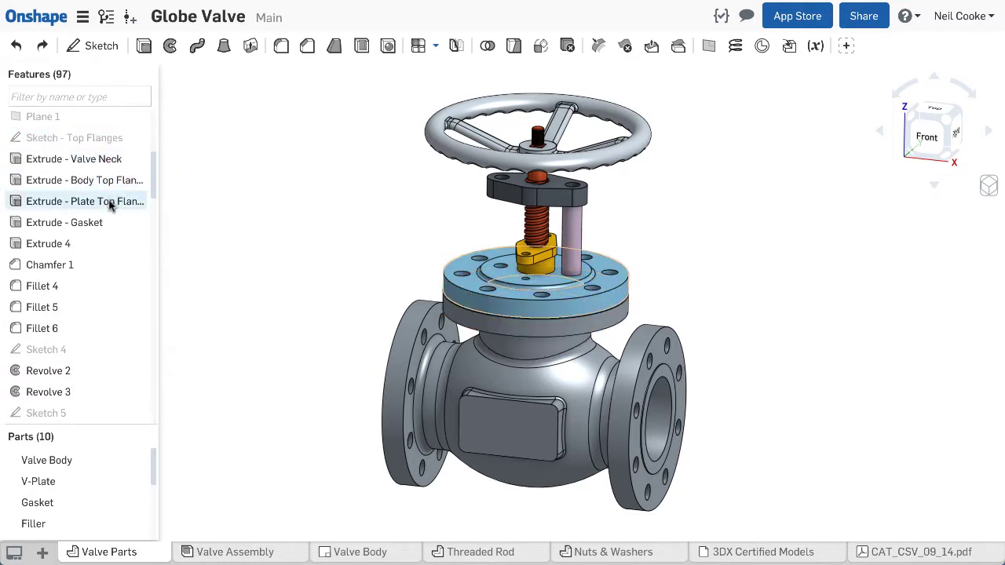
pyautogui.press('w')
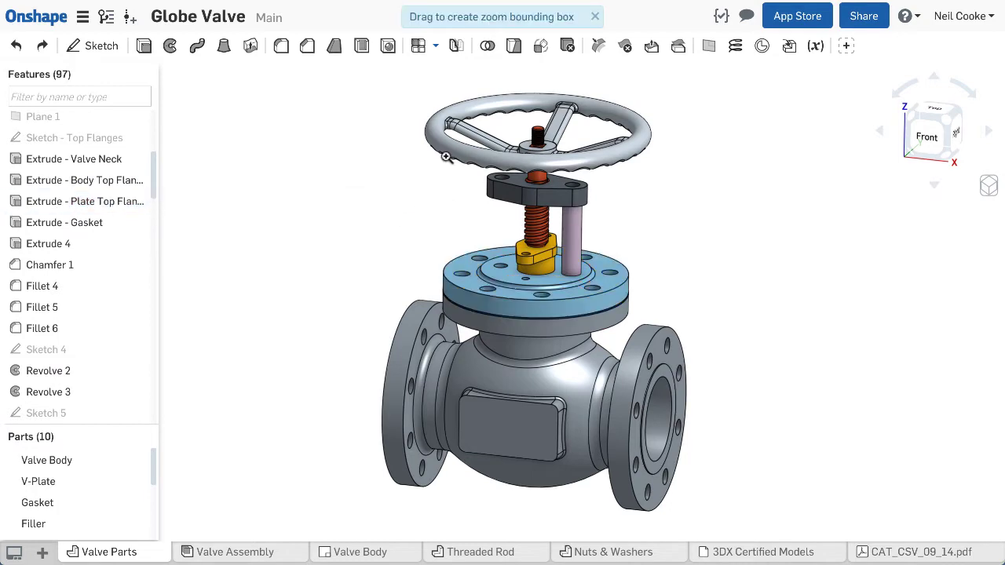
pyautogui.moveTo(445, 158); pyautogui.dragTo(695, 404)
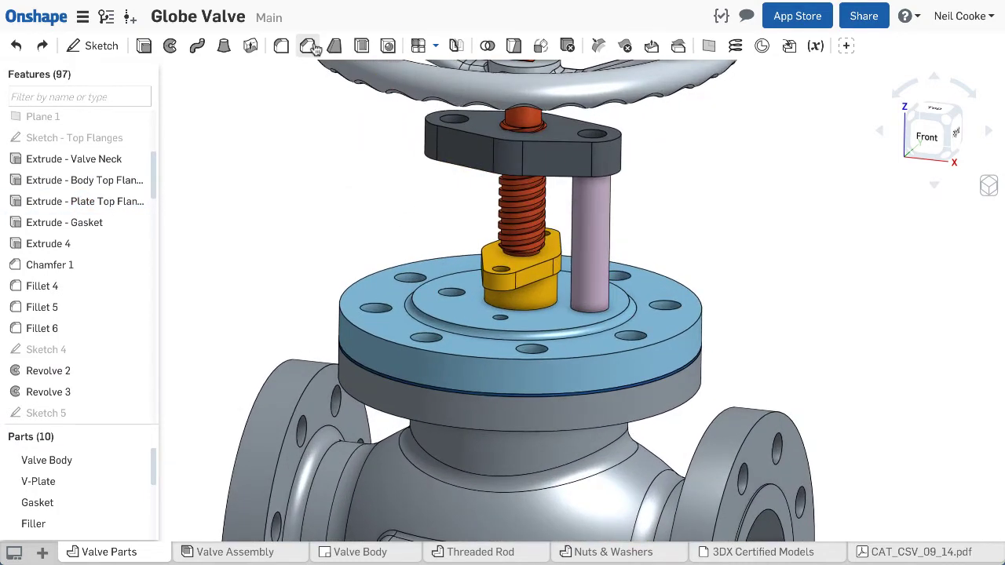
# - Chamfer the gland face, bridge edge, top flange rim and two valve body faces at 2 mm
pyautogui.click(309, 46)
pyautogui.click(310, 145)
pyautogui.write('2')
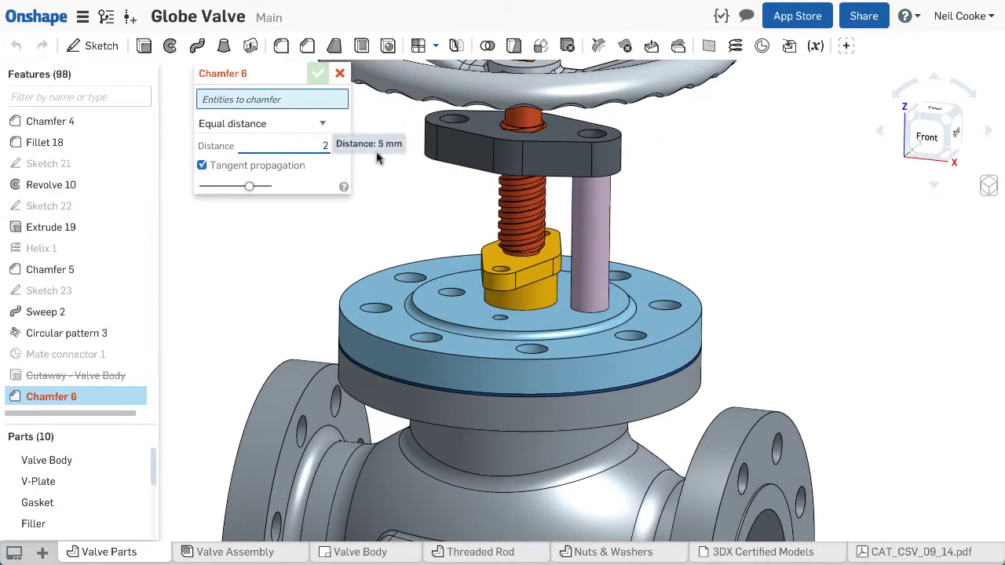
pyautogui.click(554, 157)
pyautogui.click(501, 290)
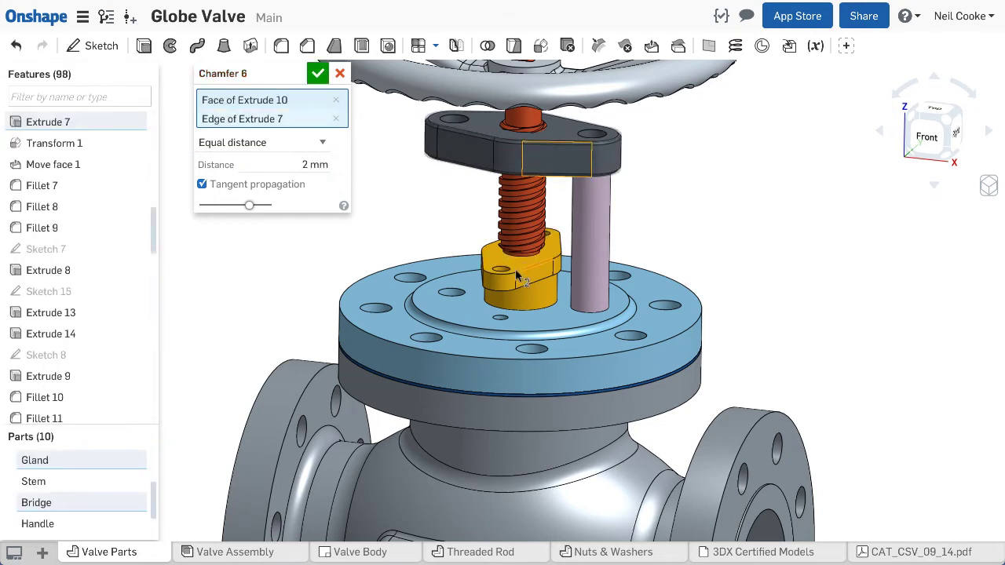
pyautogui.click(608, 351)
pyautogui.click(720, 416)
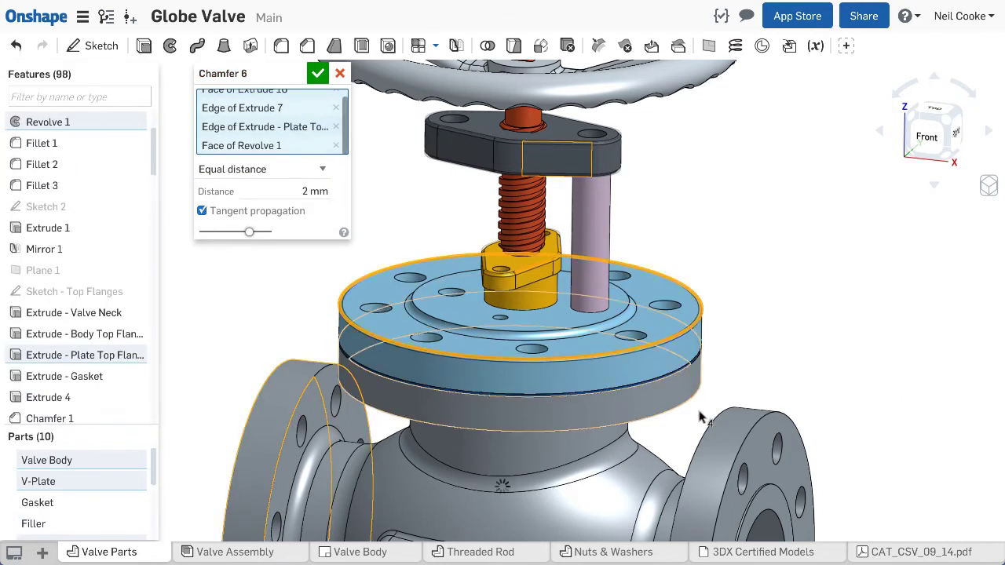
pyautogui.click(737, 411)
pyautogui.press('Return')
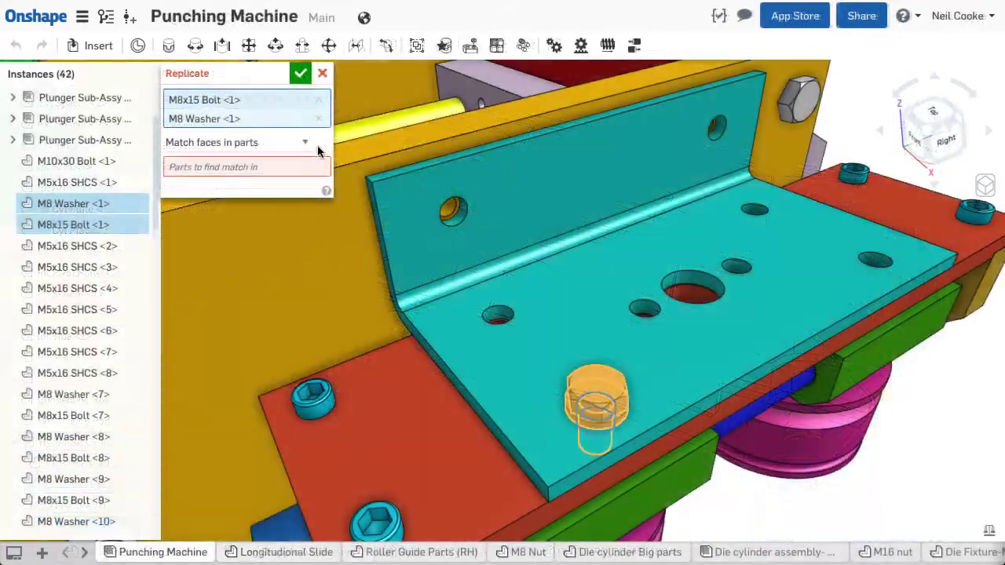
# - Fasten the motor onto the housing's mate connector at the mounting plate
pyautogui.click(552, 299)
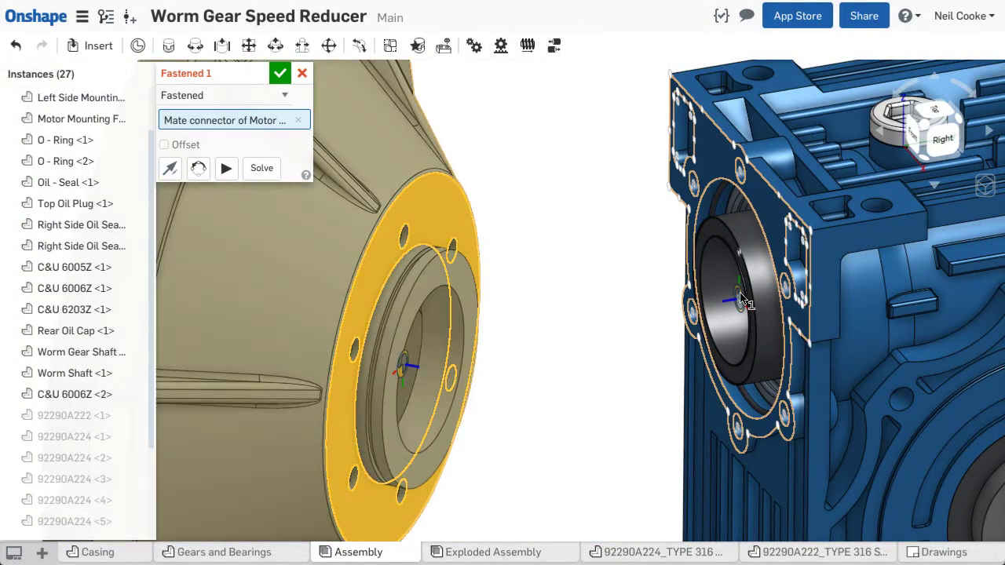
pyautogui.click(742, 290)
pyautogui.click(284, 77)
# - Add a revolute mate between the worm shaft end and oil seal bore, offset 25.5 mm
pyautogui.hotkey('shift', '7')
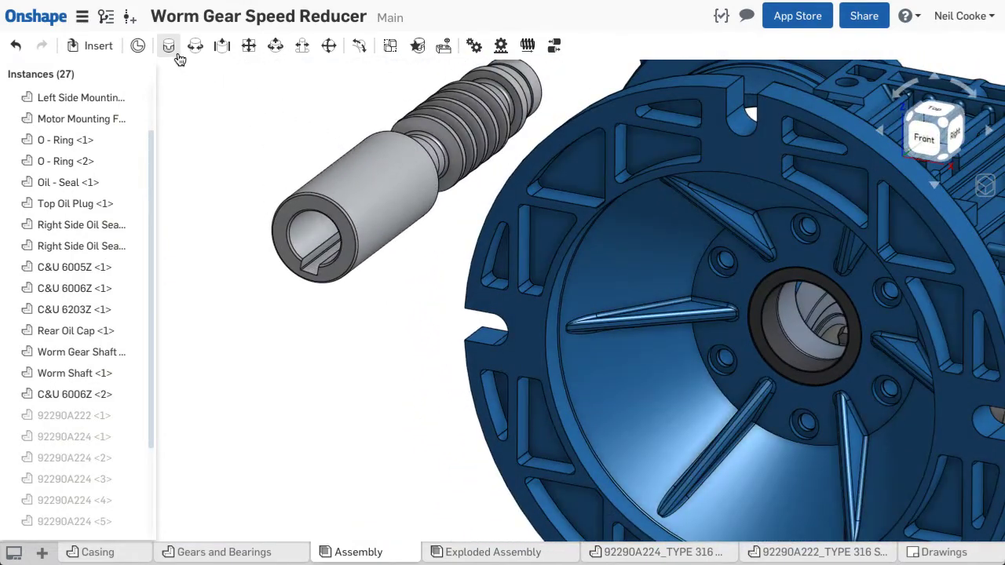
pyautogui.click(193, 53)
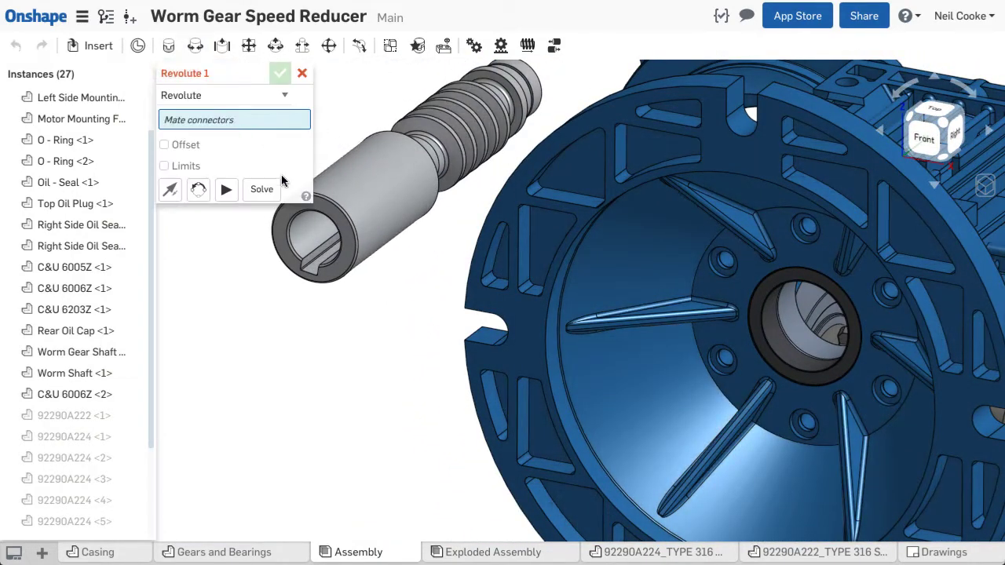
pyautogui.click(321, 200)
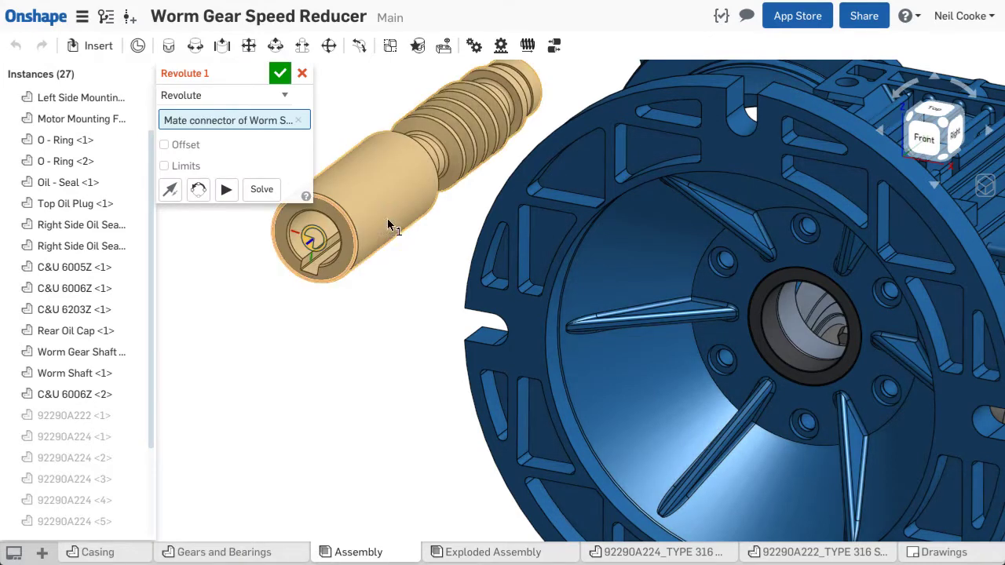
pyautogui.click(764, 314)
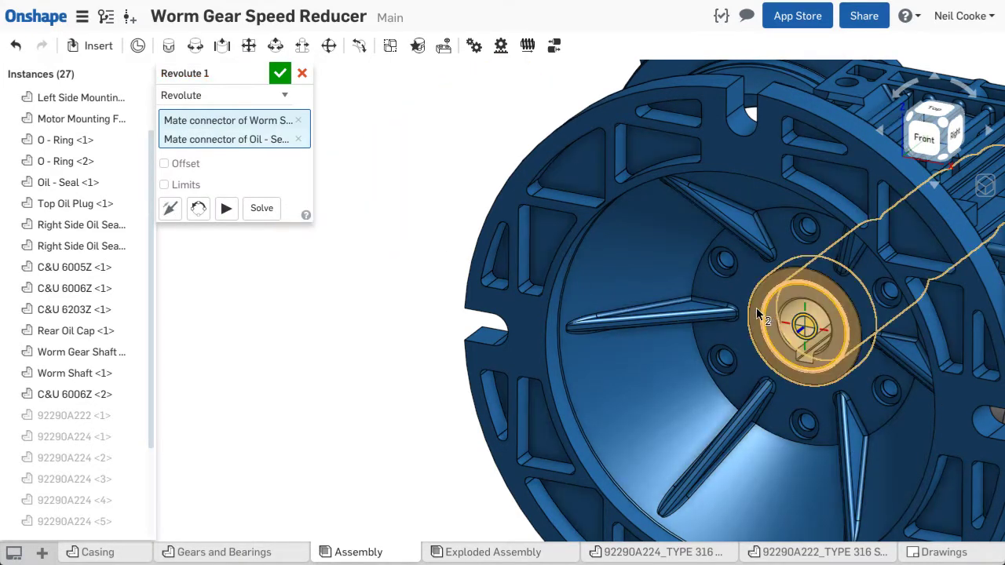
pyautogui.click(232, 214)
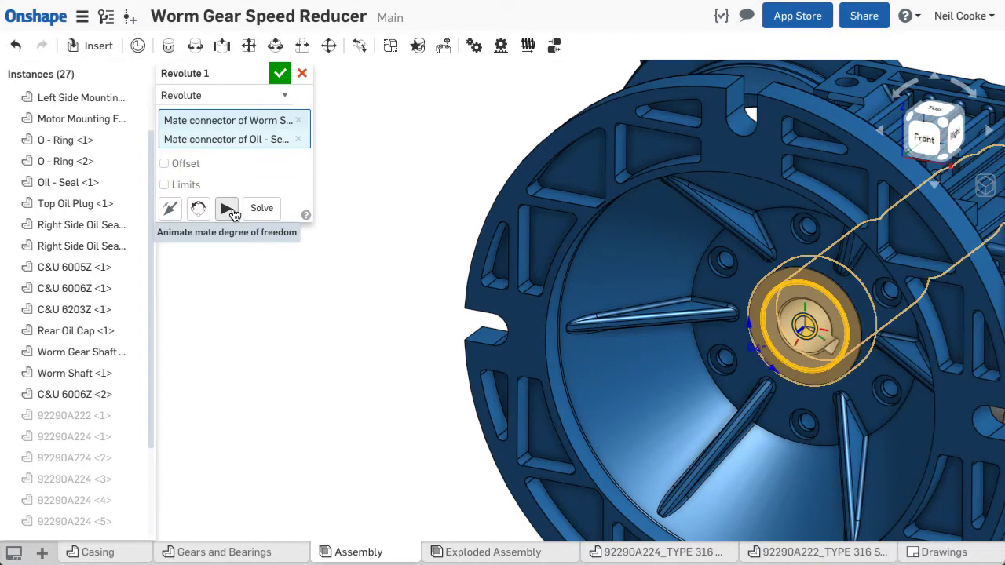
pyautogui.click(182, 163)
pyautogui.click(256, 187)
pyautogui.write('25.5')
pyautogui.press('Return')
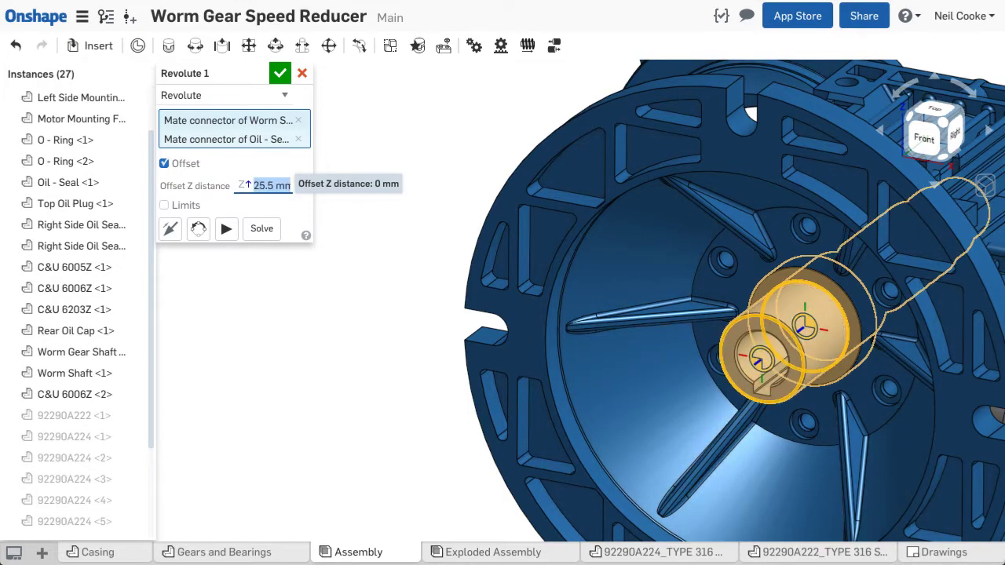
pyautogui.click(279, 74)
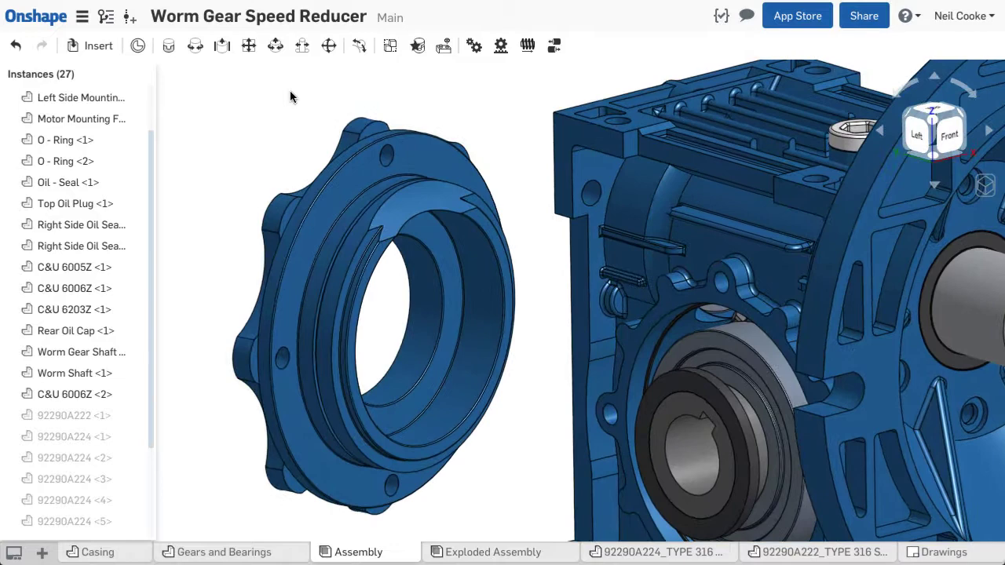
# - Add a fastened mate between the flange's connector and the housing connector
pyautogui.click(168, 45)
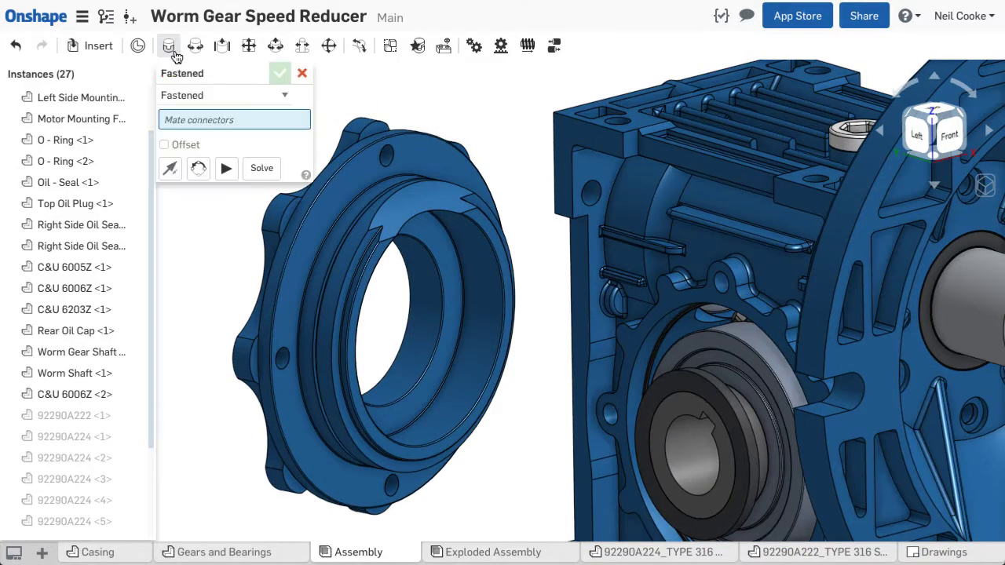
pyautogui.click(317, 229)
pyautogui.click(648, 339)
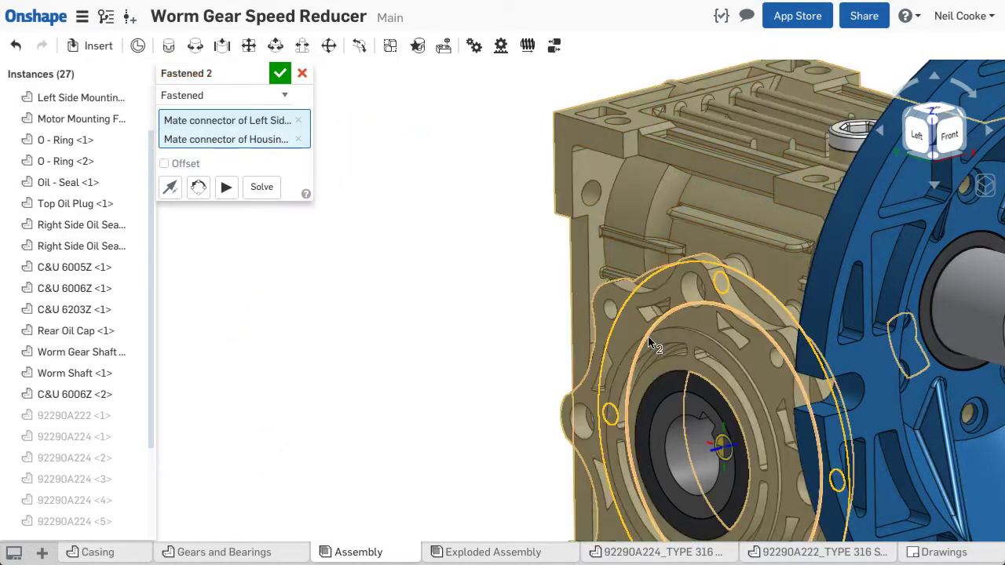
pyautogui.click(284, 76)
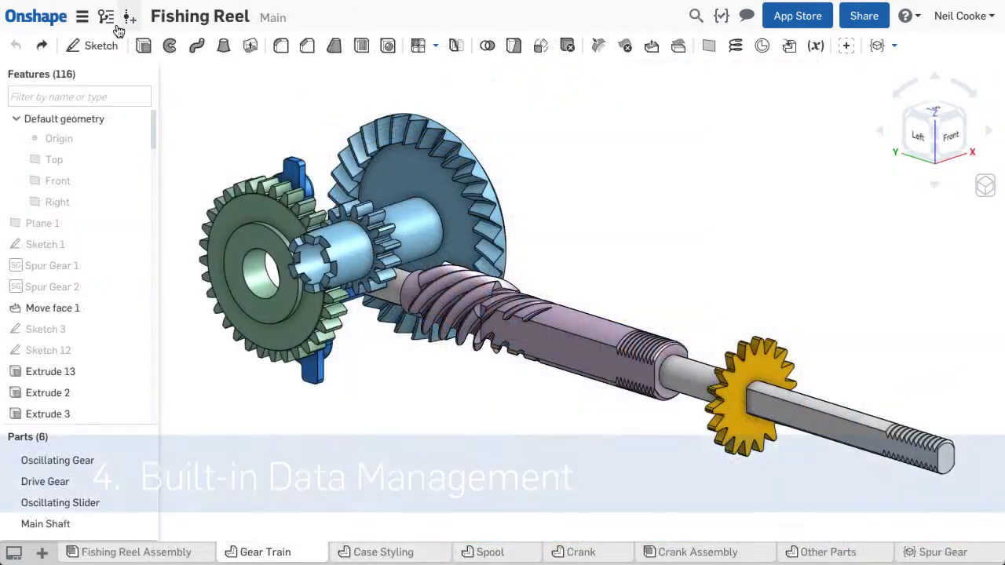
# - In versions and history, restore the document to a rollback bar change under Main
pyautogui.click(110, 19)
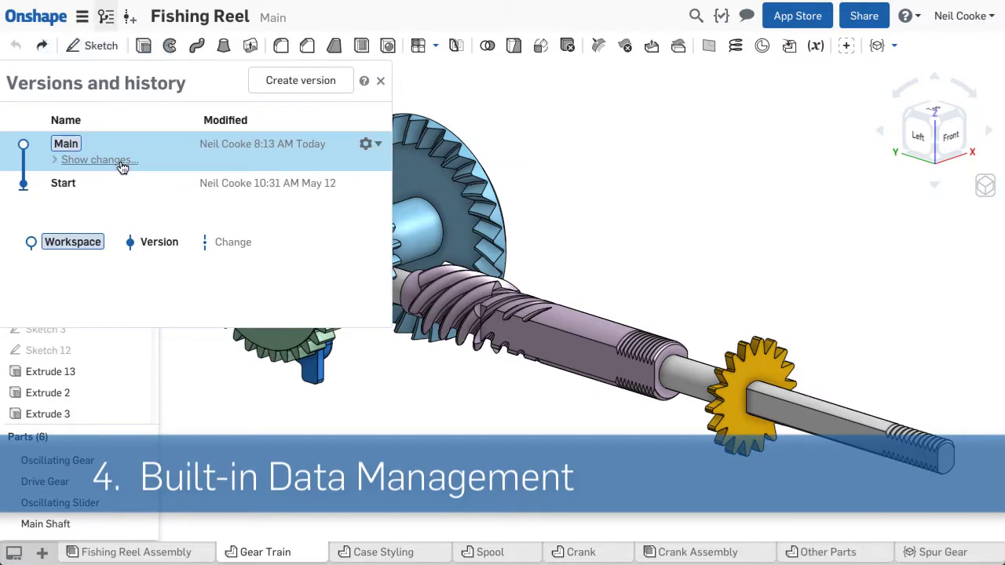
pyautogui.click(110, 161)
pyautogui.moveTo(383, 141)
pyautogui.mouseDown()
pyautogui.moveTo(384, 392)
pyautogui.moveTo(396, 437)
pyautogui.mouseUp()
pyautogui.click(365, 343)
pyautogui.click(351, 322)
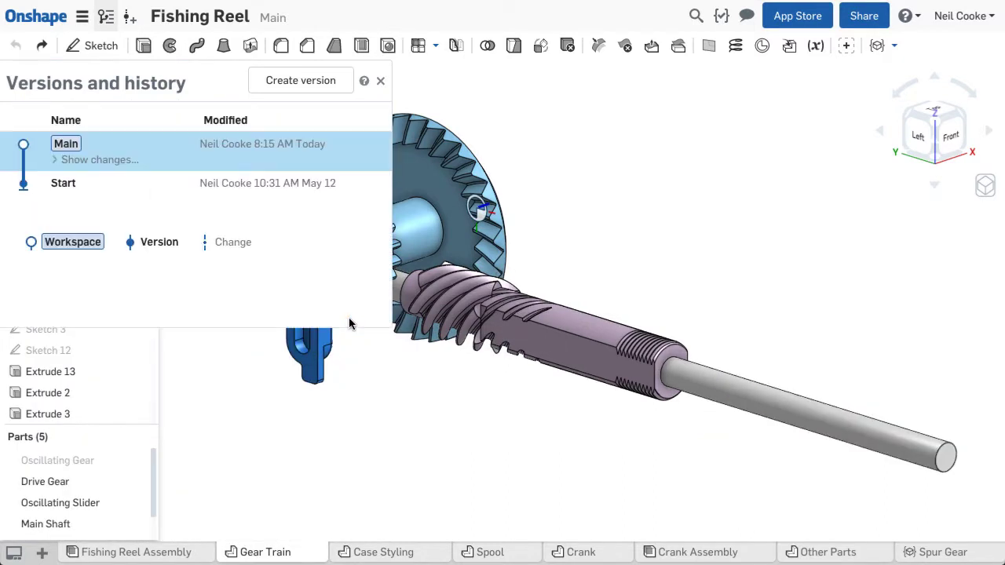
# - Restore the document to an earlier assembly change entry
pyautogui.click(104, 162)
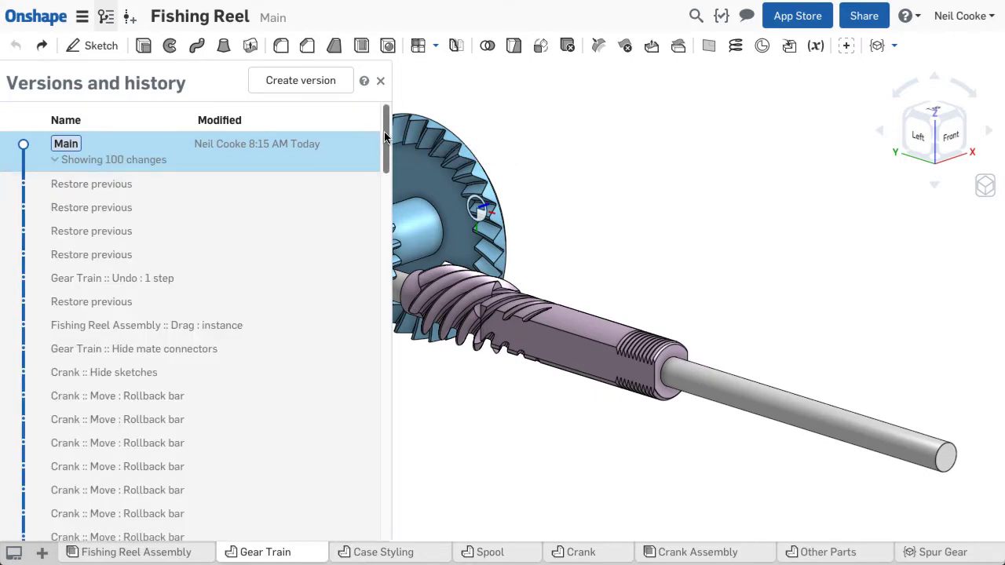
pyautogui.moveTo(386, 149); pyautogui.dragTo(389, 380)
pyautogui.click(367, 394)
pyautogui.click(341, 372)
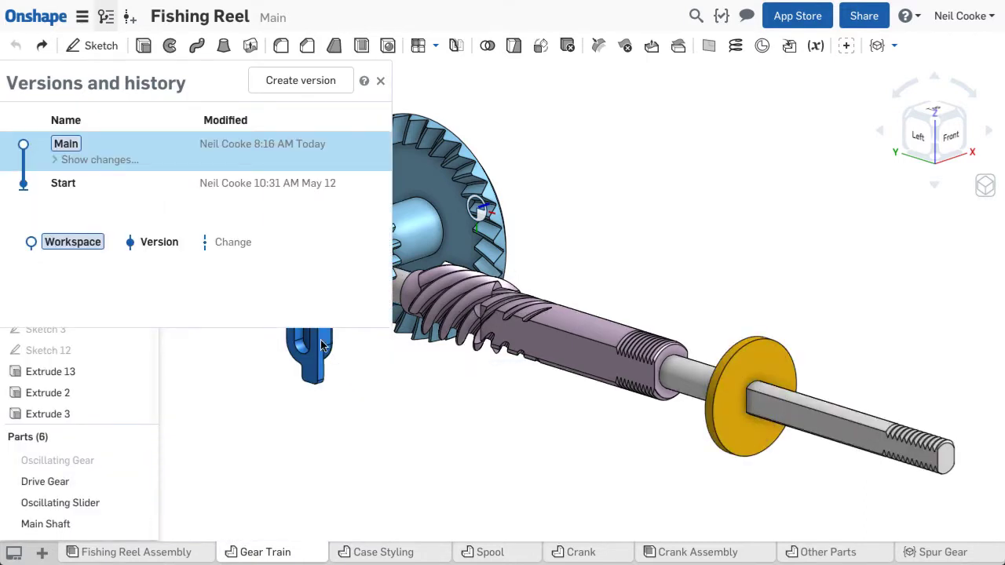
# - Restore the document to the assembly drag change
pyautogui.click(123, 160)
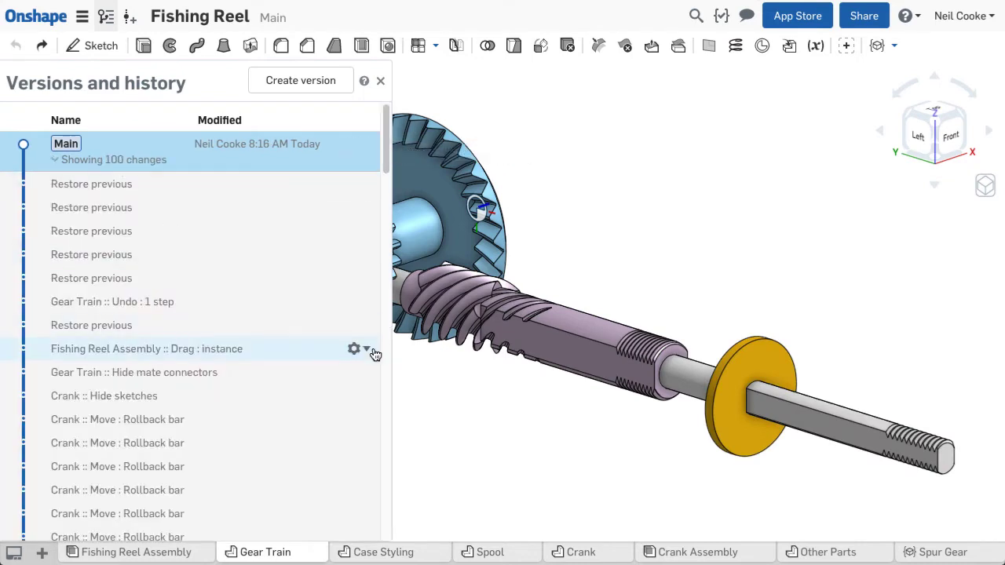
pyautogui.click(367, 350)
pyautogui.click(303, 328)
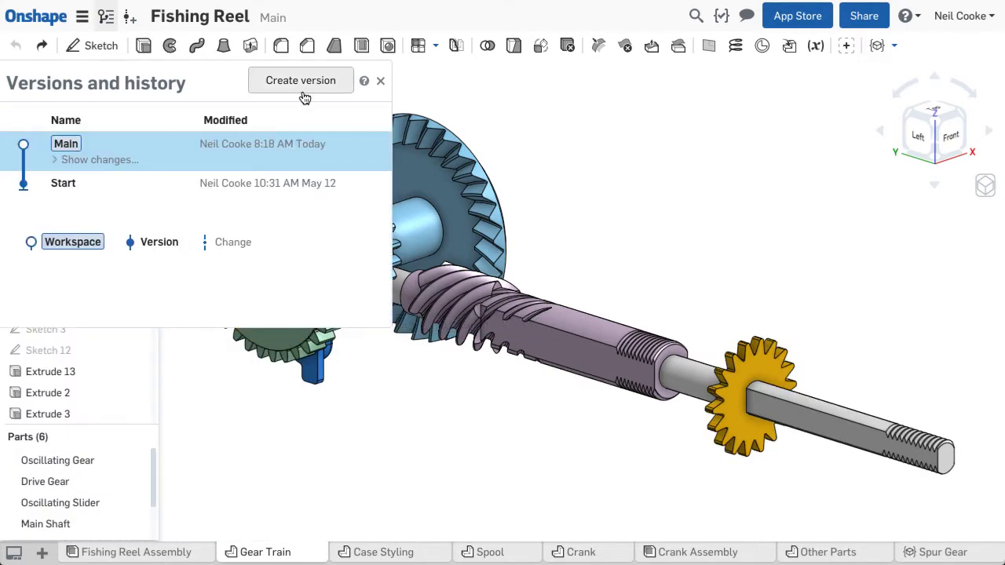
# - Create version V1 from Main with the description 'Gear train complete'
pyautogui.click(304, 93)
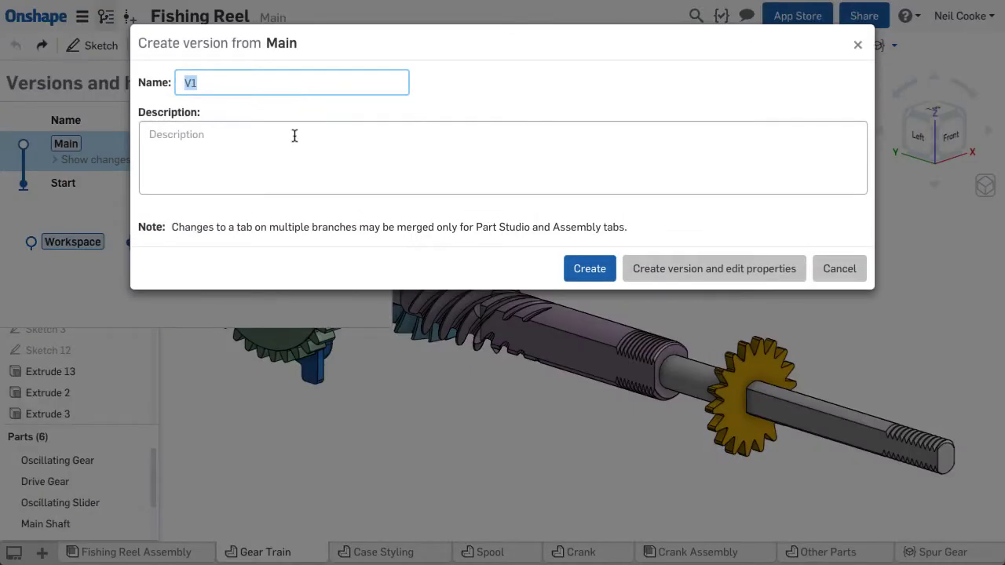
pyautogui.click(294, 136)
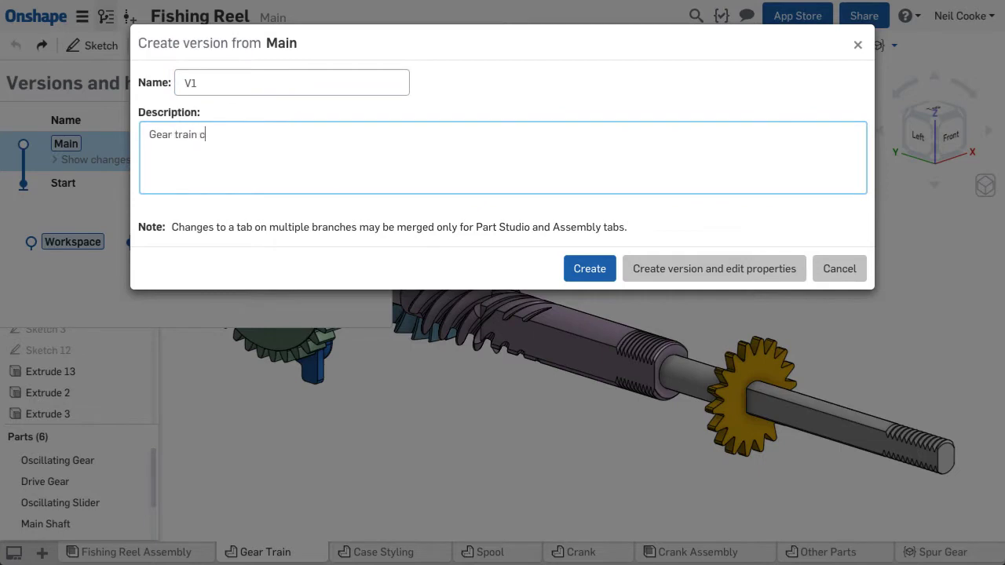
pyautogui.click(579, 268)
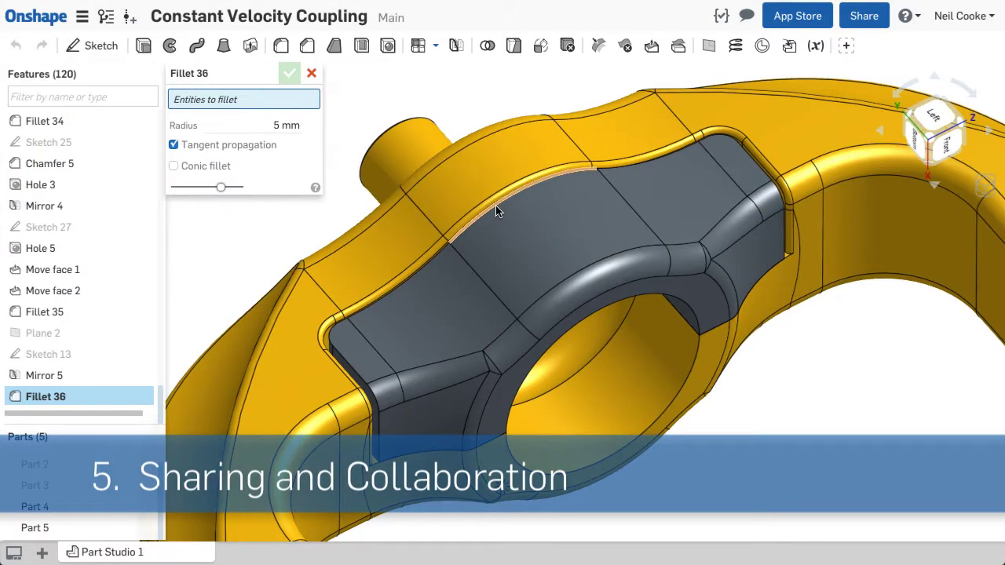
# - Fillet the edge of Boolean 1 at a 1.69 mm radius as Fillet 36
pyautogui.click(496, 210)
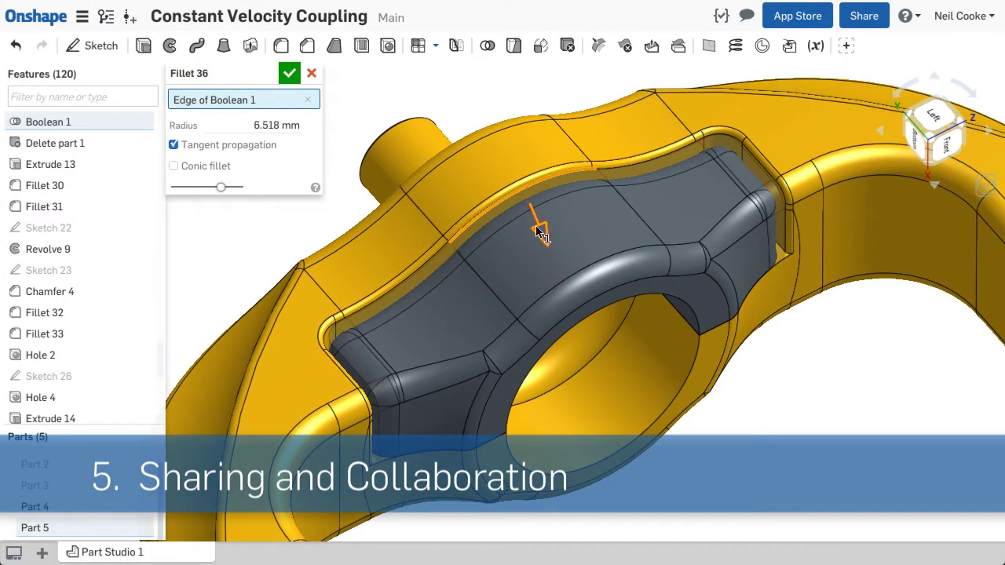
pyautogui.moveTo(539, 232)
pyautogui.mouseDown()
pyautogui.moveTo(539, 243)
pyautogui.moveTo(534, 214)
pyautogui.mouseUp()
pyautogui.click(286, 127)
pyautogui.press('Return')
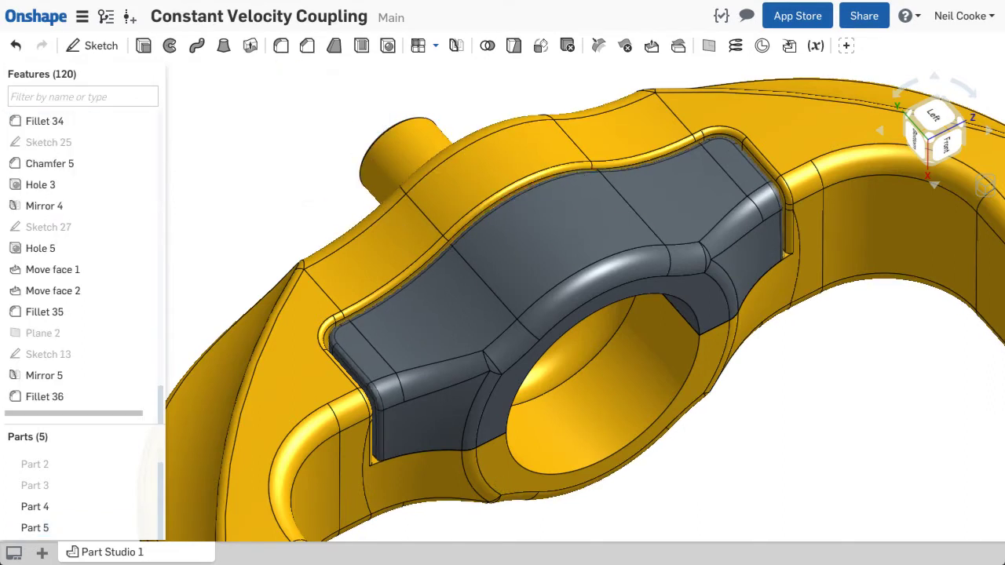
# - Share the document with two collaborators, each with Can edit & share permission
pyautogui.click(859, 24)
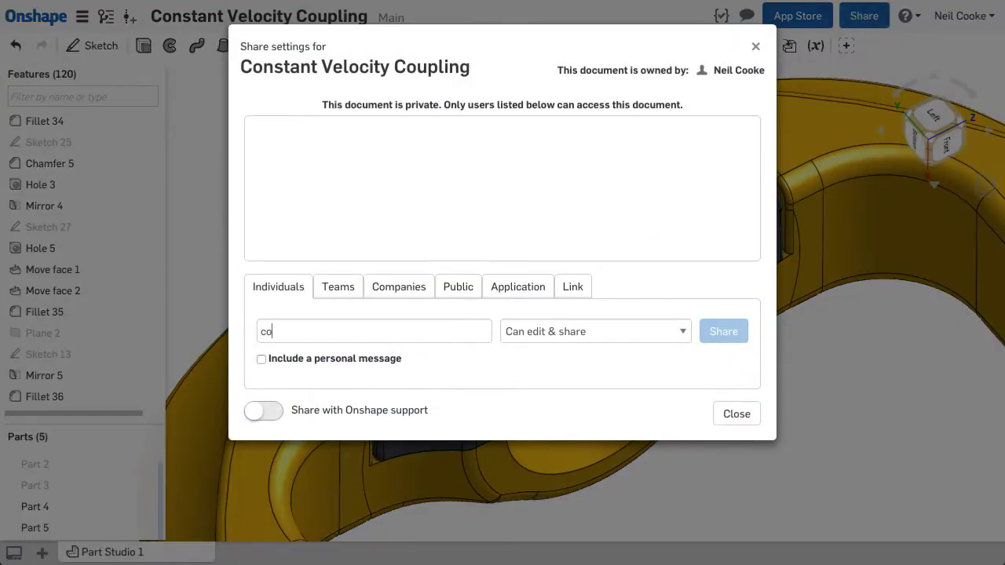
pyautogui.write('cody')
pyautogui.press('Return')
pyautogui.write('henry')
pyautogui.press('Return')
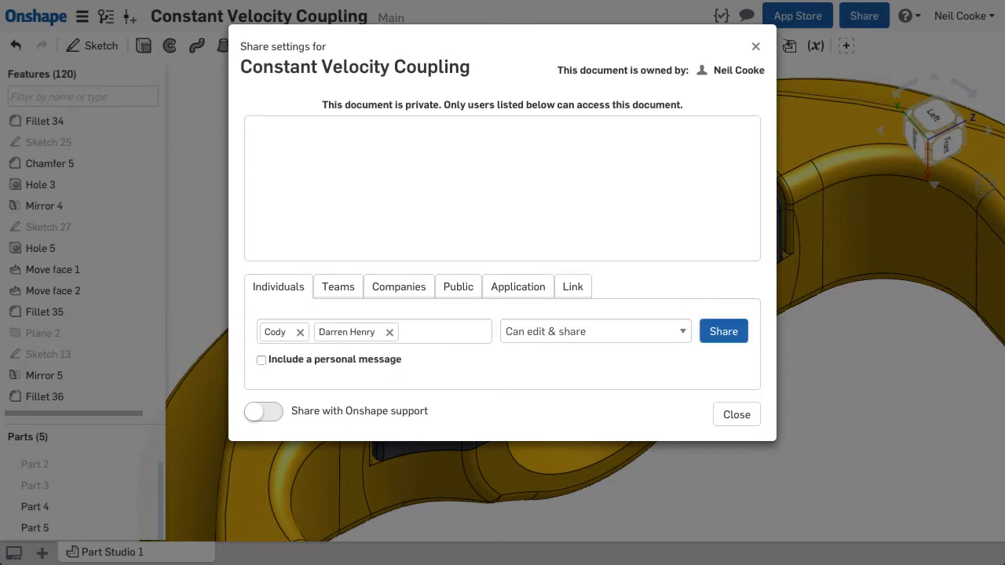
pyautogui.click(636, 333)
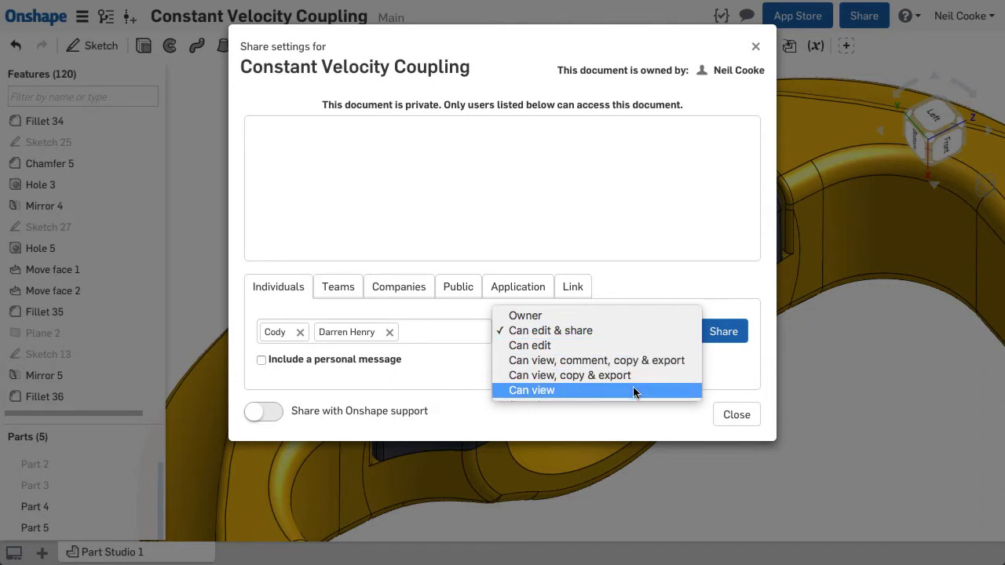
pyautogui.click(728, 365)
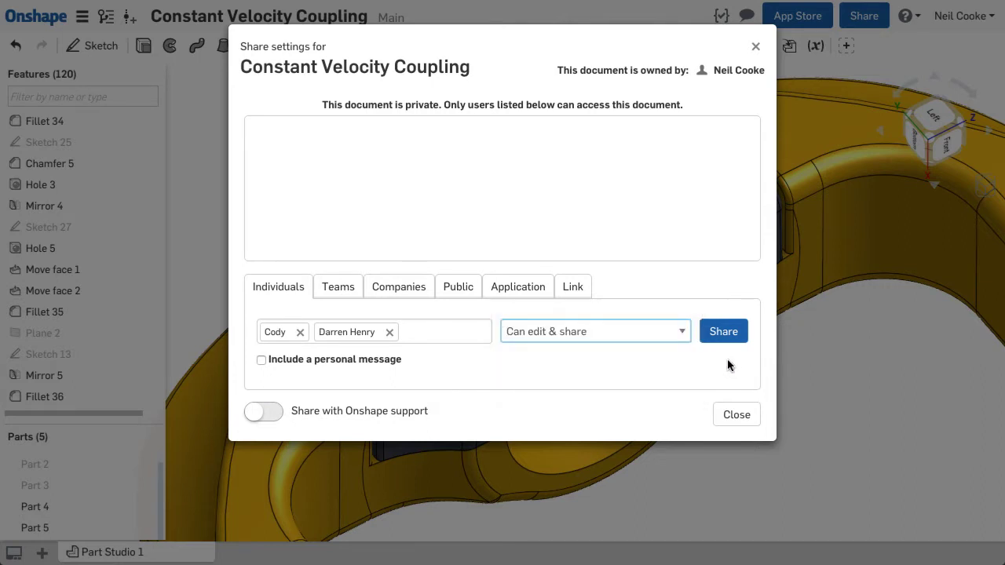
pyautogui.click(723, 336)
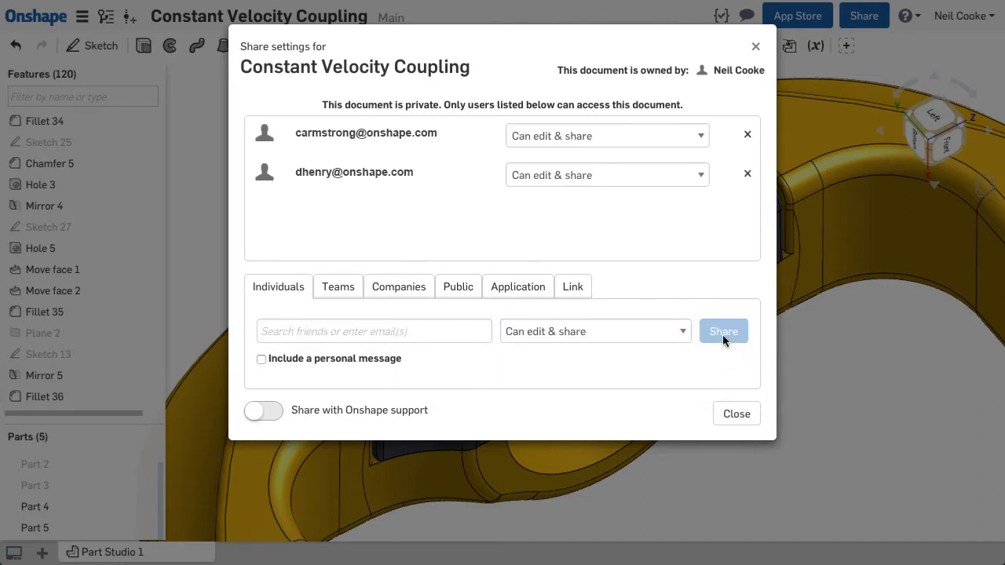
pyautogui.click(740, 407)
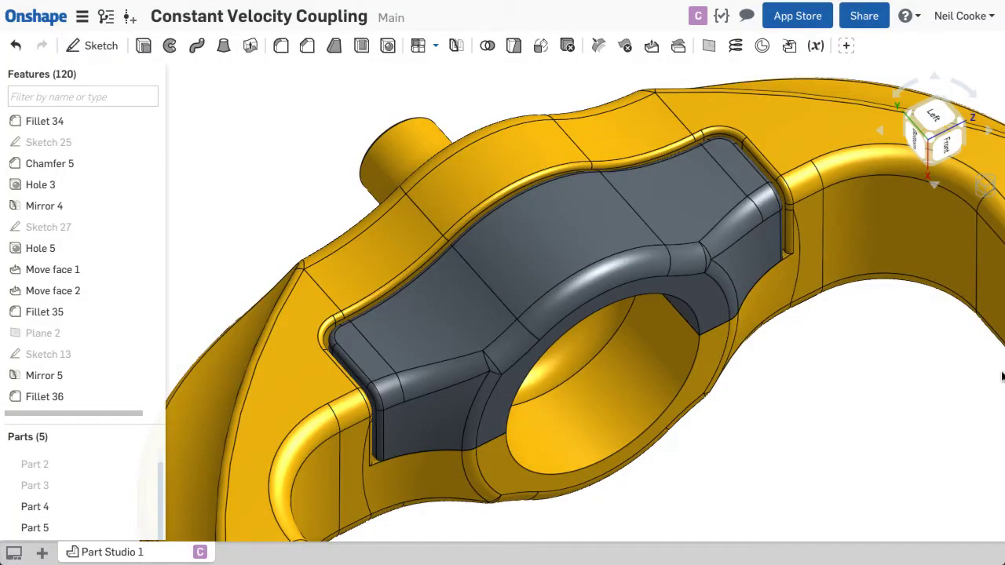
# - Add Hole 6: Close-fit M10 counterbored through holes at two Sketch 13 points
pyautogui.moveTo(1001, 375); pyautogui.dragTo(601, 392)
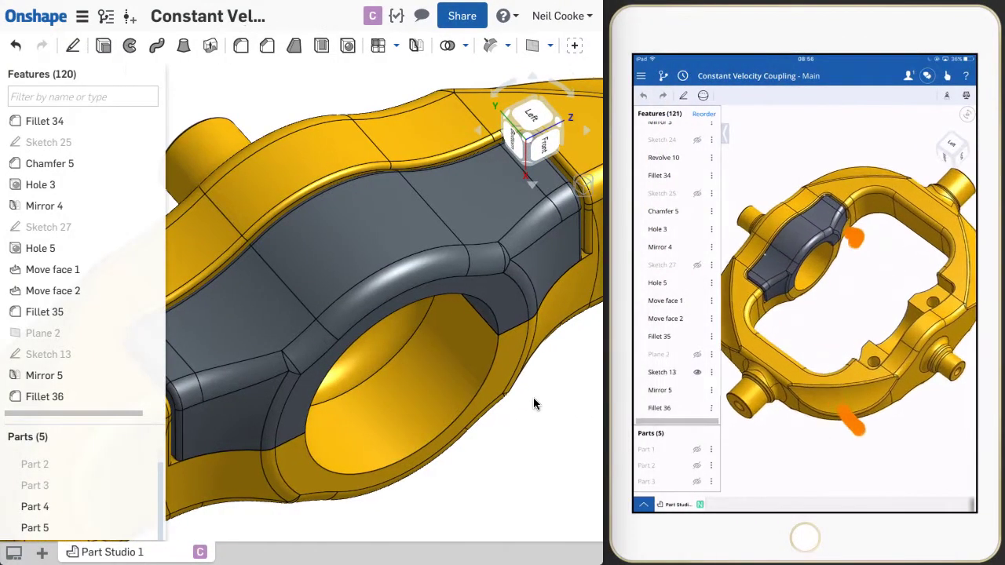
pyautogui.click(347, 46)
pyautogui.click(287, 183)
pyautogui.click(285, 204)
pyautogui.moveTo(380, 237); pyautogui.dragTo(448, 394, button='right')
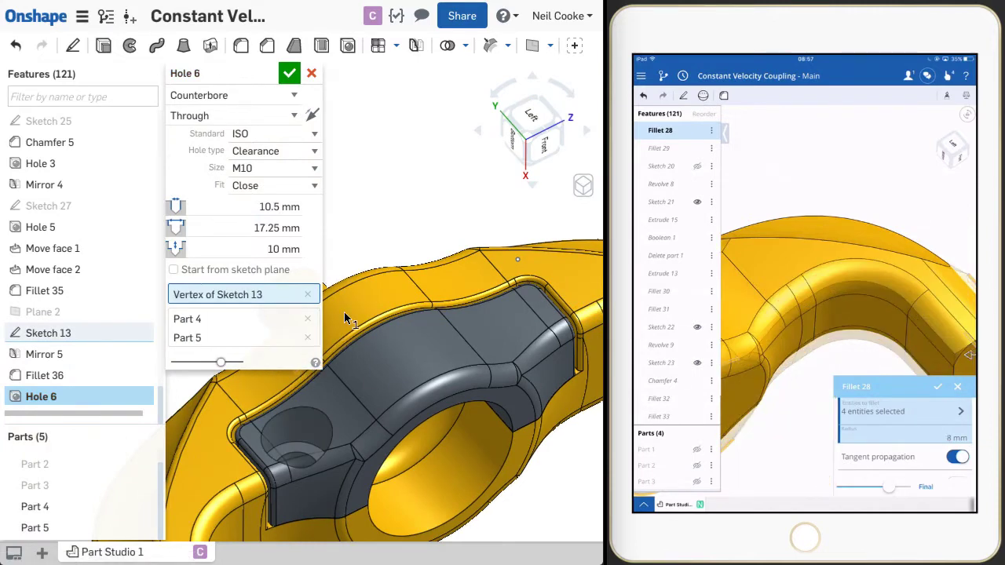
pyautogui.click(514, 259)
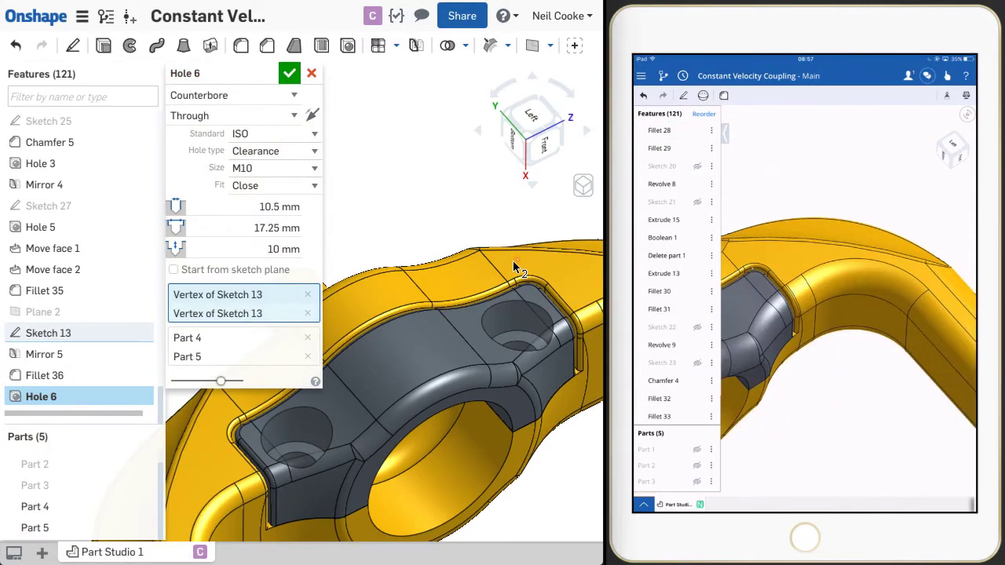
pyautogui.click(288, 74)
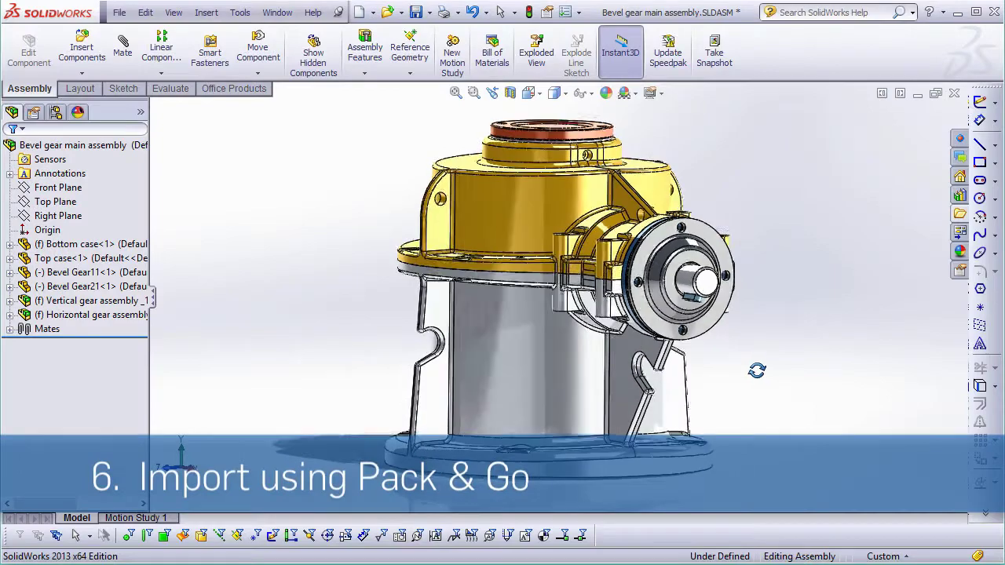
# - Make the Bottom case and Top case transparent to expose the bevel gears
pyautogui.moveTo(755, 370); pyautogui.dragTo(588, 392, button='middle')
pyautogui.click(584, 381)
pyautogui.keyDown('ctrl'); pyautogui.click(610, 223); pyautogui.keyUp('ctrl')
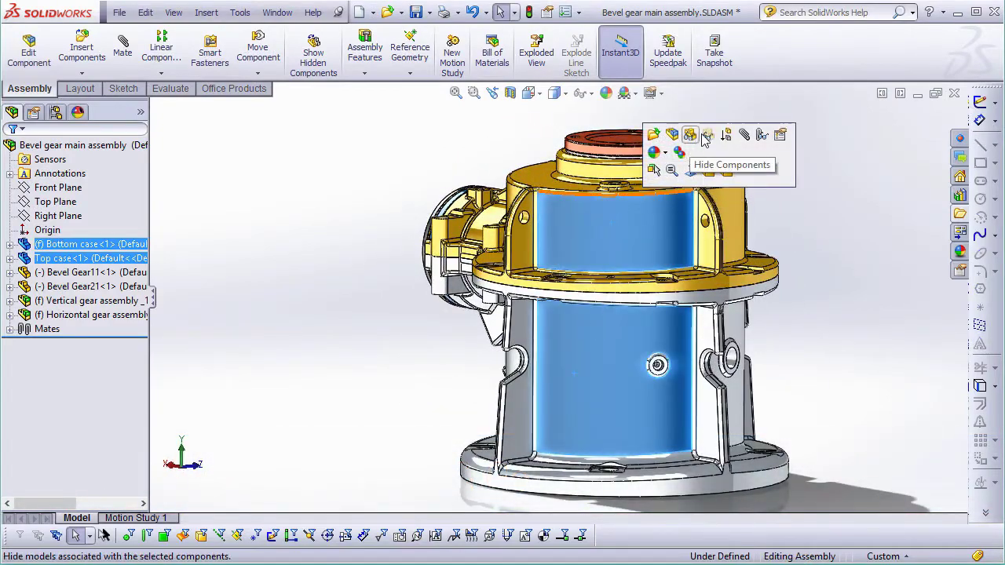
pyautogui.click(707, 135)
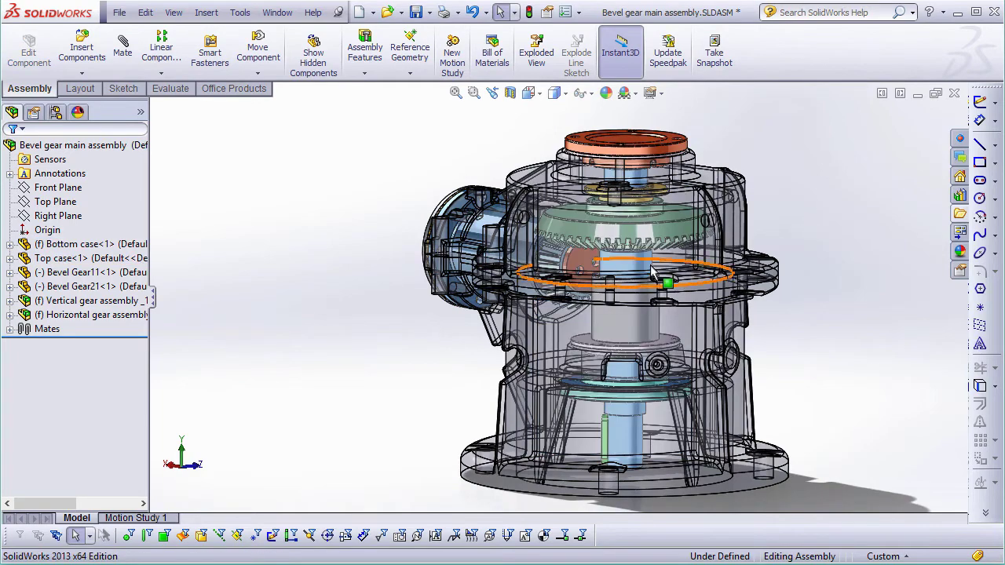
pyautogui.scroll(-5, 656, 256)
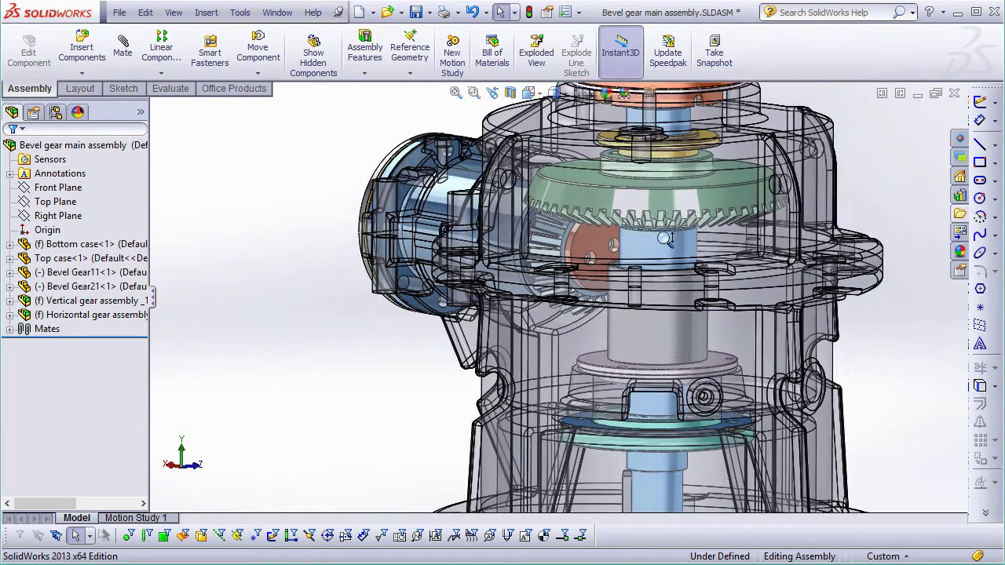
pyautogui.click(122, 14)
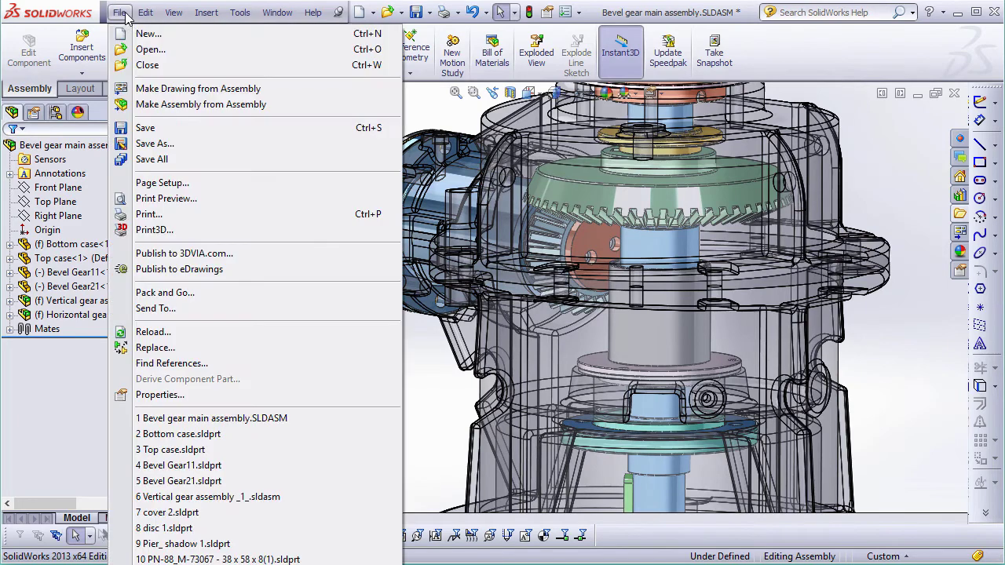
# - Pack and Go the bevel gear main assembly into 'Bevel gear main assembly.zip' on the Desktop
pyautogui.click(127, 294)
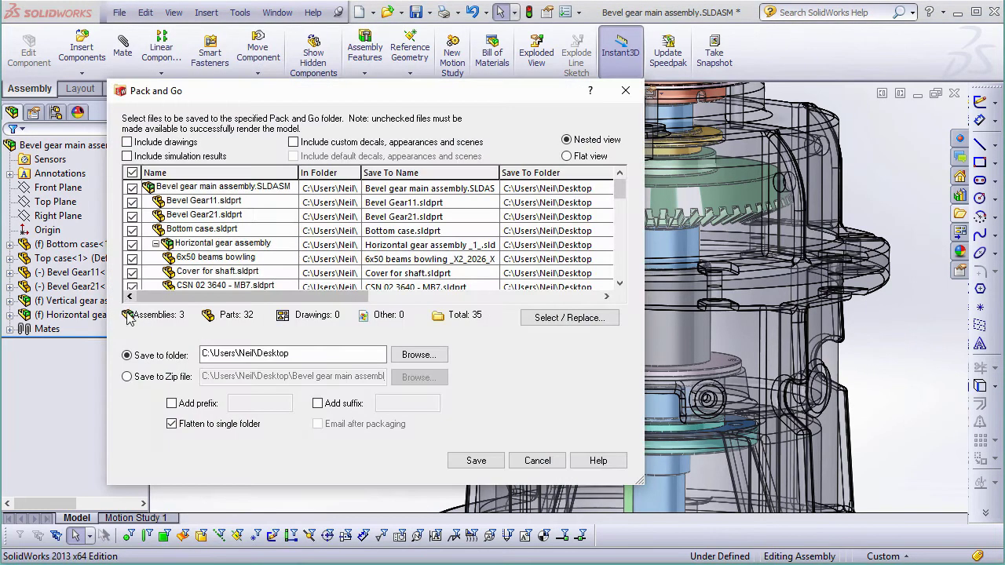
pyautogui.click(128, 378)
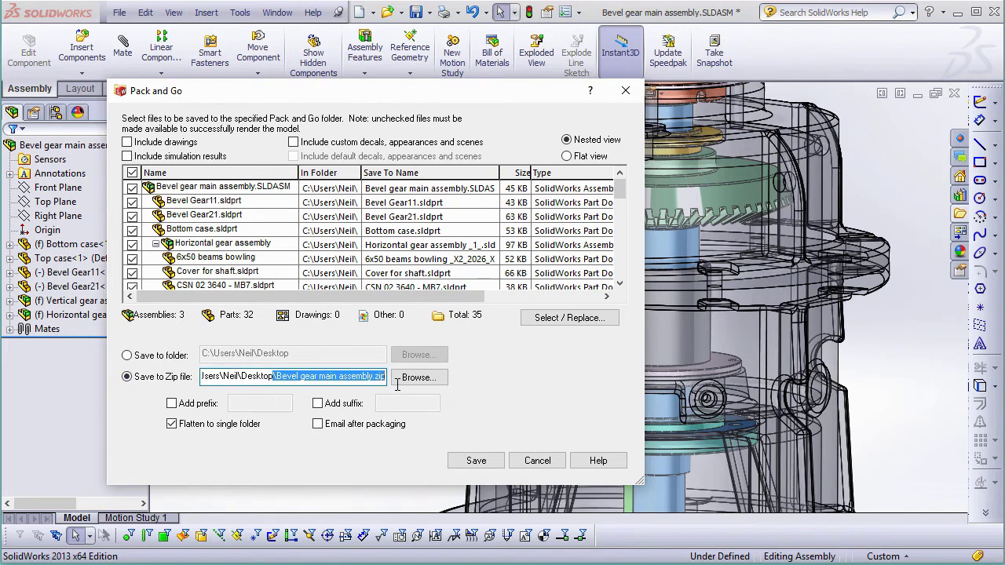
pyautogui.click(457, 462)
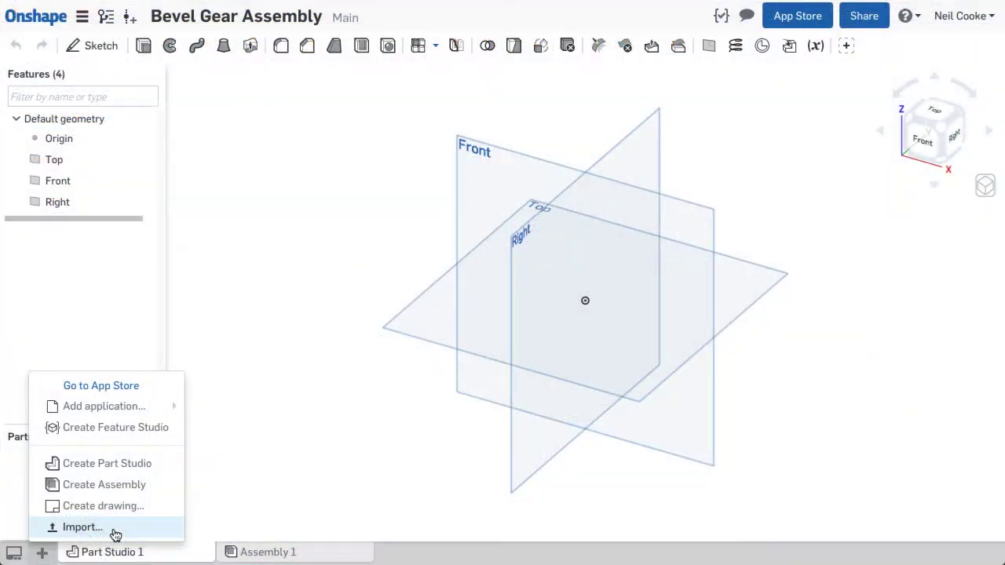
# - Import 'Bevel gear main assembly.zip' into the document with Y Axis Up enabled
pyautogui.click(116, 535)
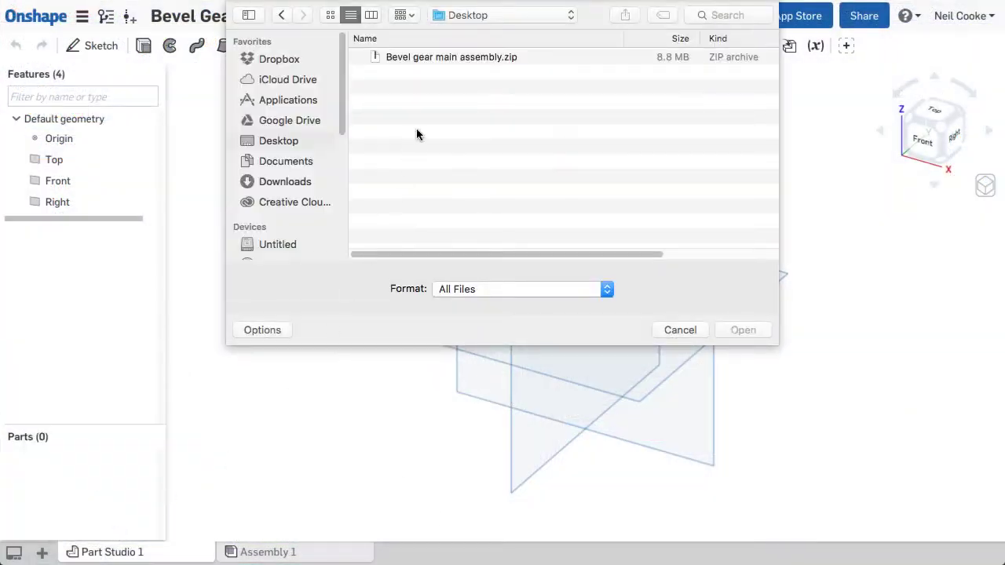
pyautogui.click(742, 325)
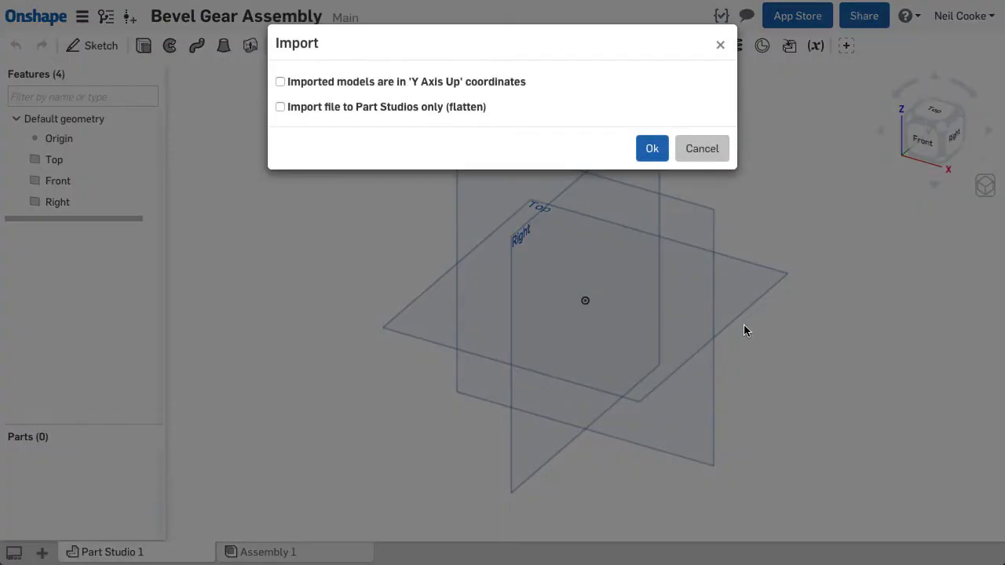
pyautogui.click(455, 83)
pyautogui.click(648, 149)
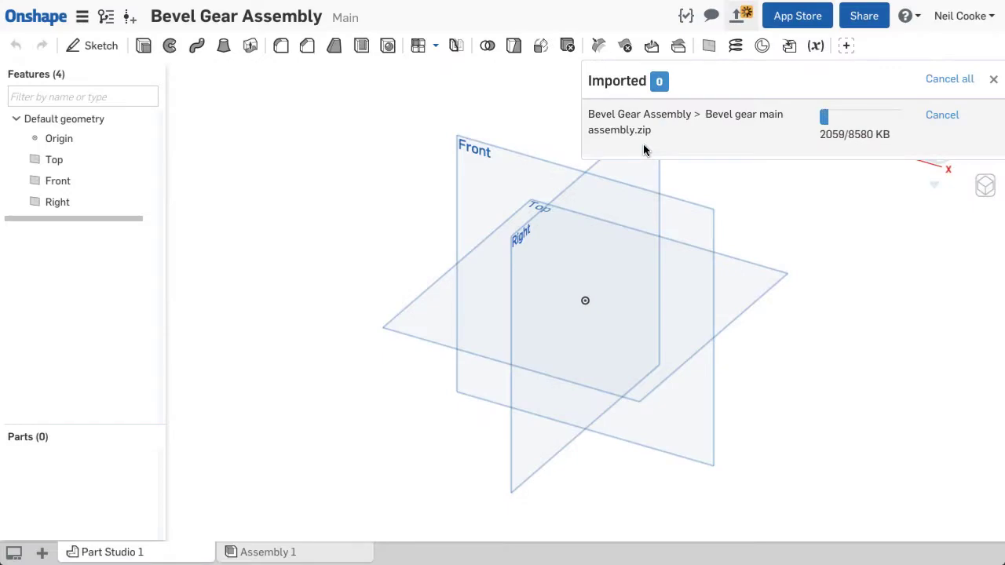
# - Move the three shaft-end faces along the key edge to lengthen the shaft
pyautogui.press('w')
pyautogui.moveTo(706, 246); pyautogui.dragTo(807, 369)
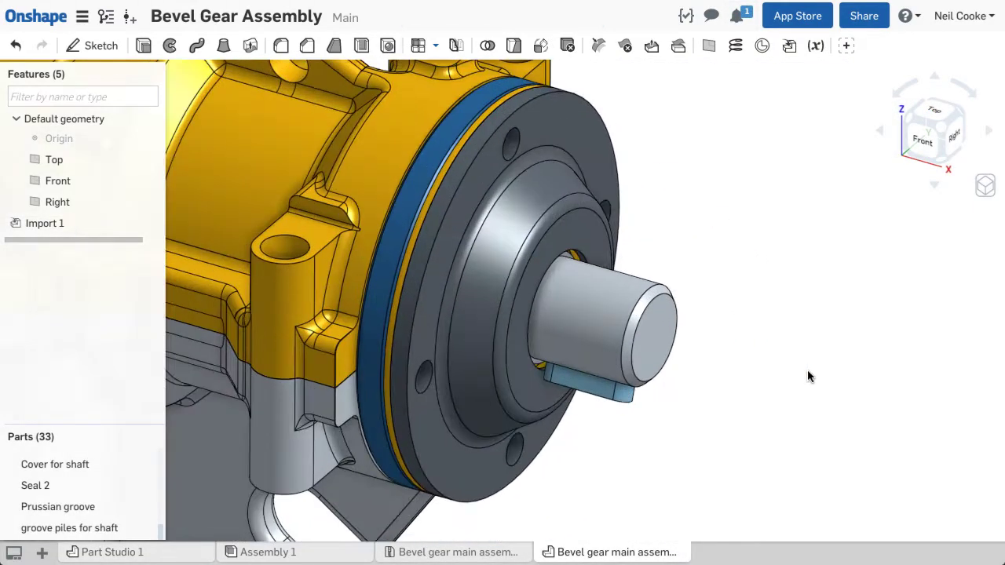
pyautogui.click(650, 45)
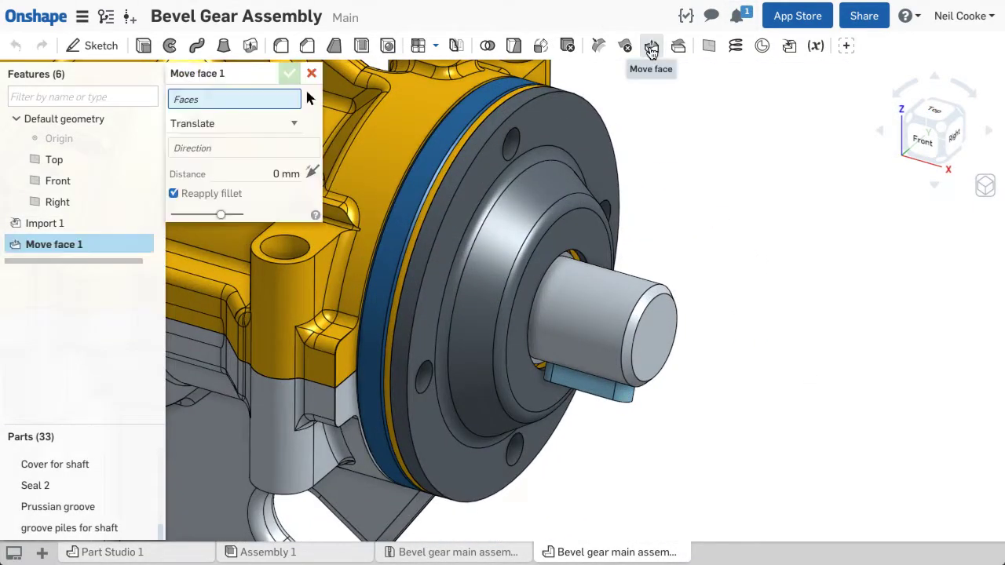
pyautogui.click(659, 318)
pyautogui.click(631, 394)
pyautogui.click(597, 389)
pyautogui.click(244, 185)
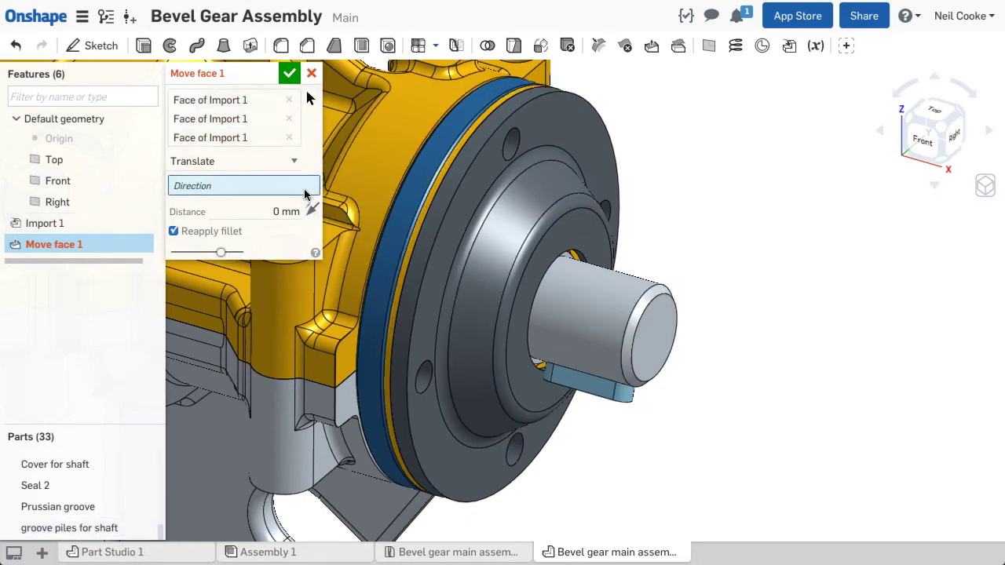
pyautogui.click(582, 386)
pyautogui.moveTo(686, 349); pyautogui.dragTo(726, 358)
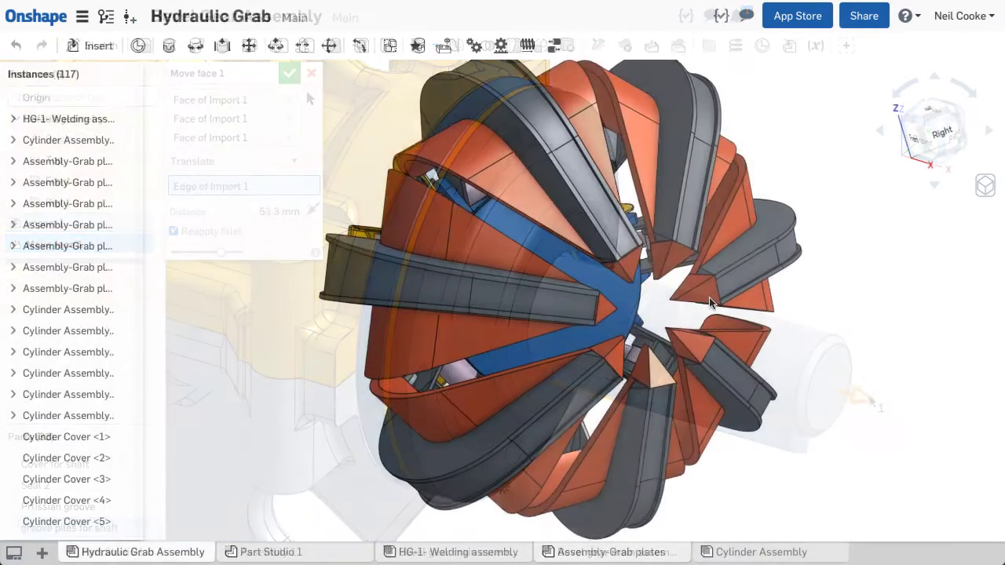